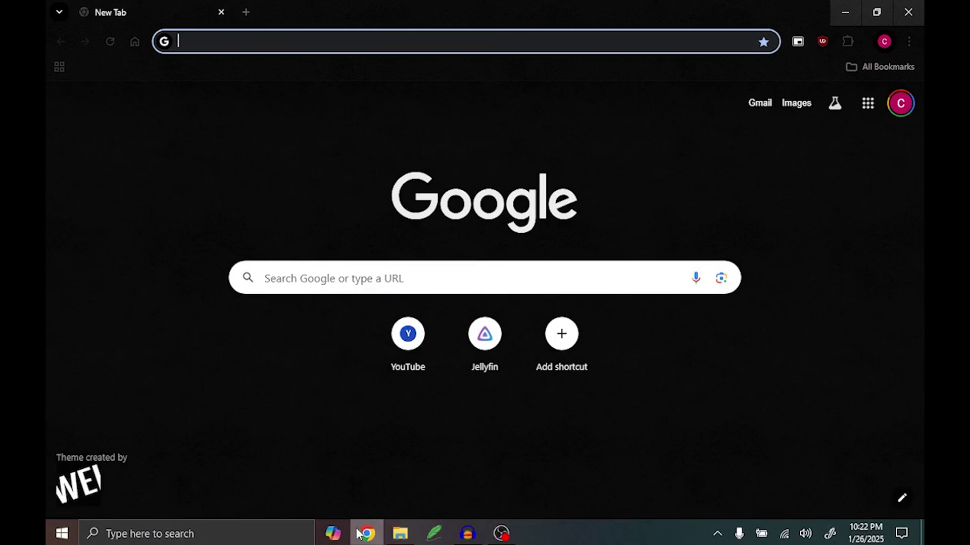
Step: Search the web for 'synology ds213j' and open its Download Center page
type("syn")
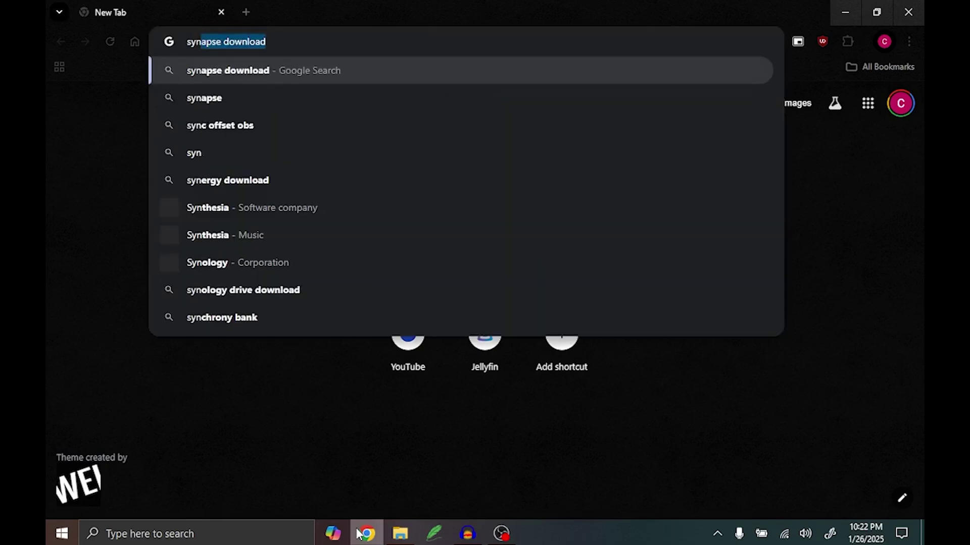
type("ology ds")
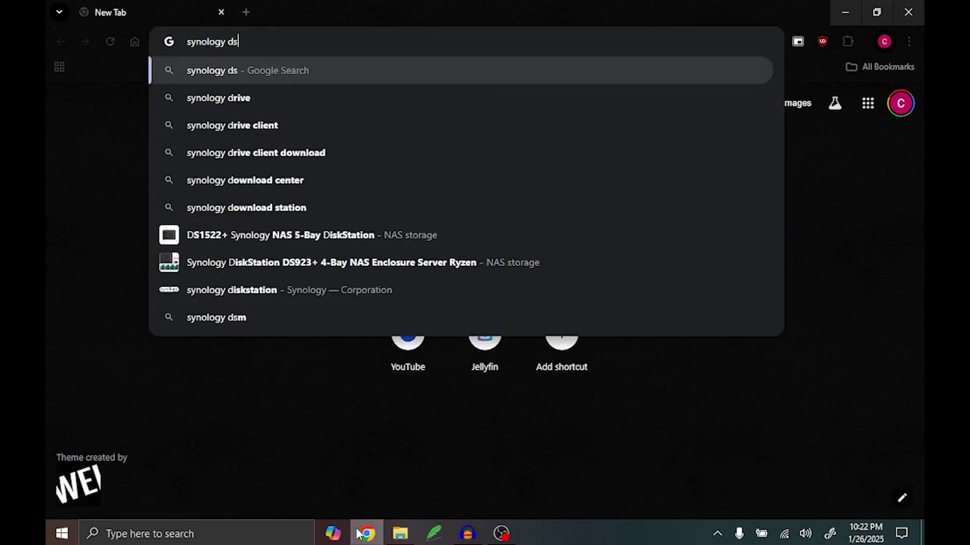
type("213j")
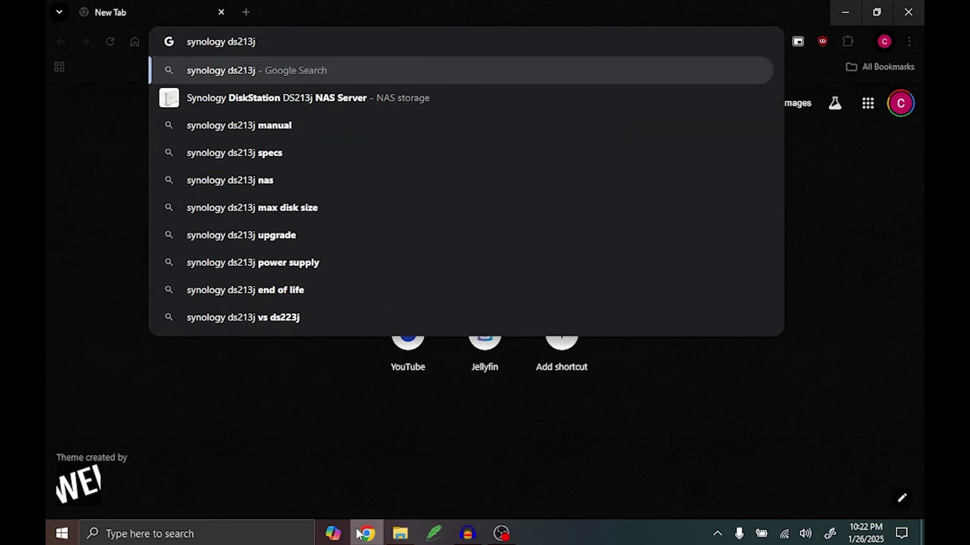
key("Return")
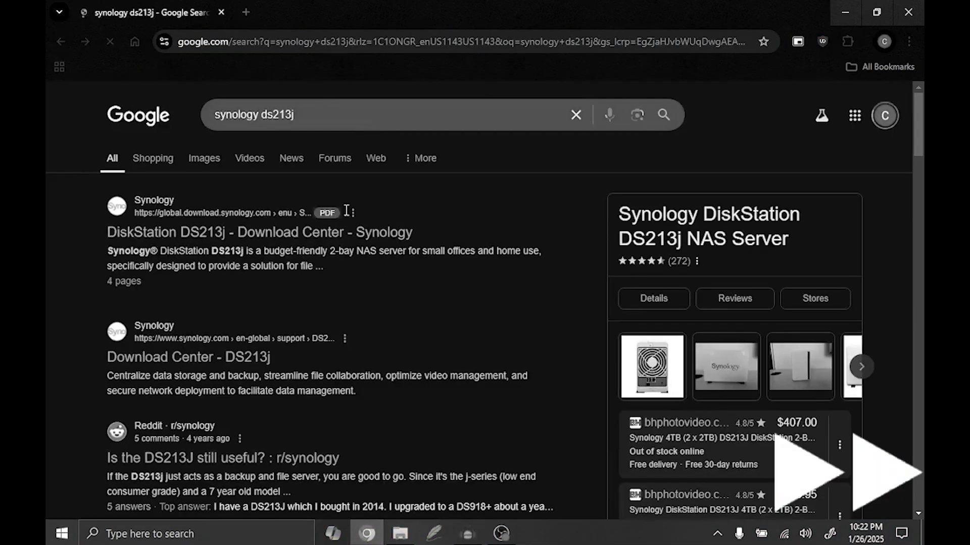
left_click(232, 357)
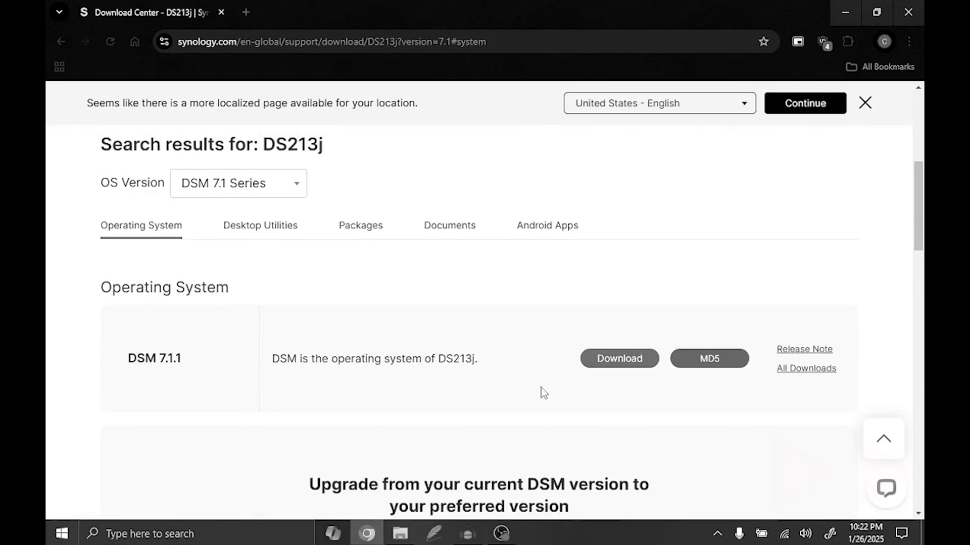
Step: Download the Windows Synology Assistant installer from Desktop Utilities and run it
left_click(260, 225)
scroll(766, 417, "down", 4)
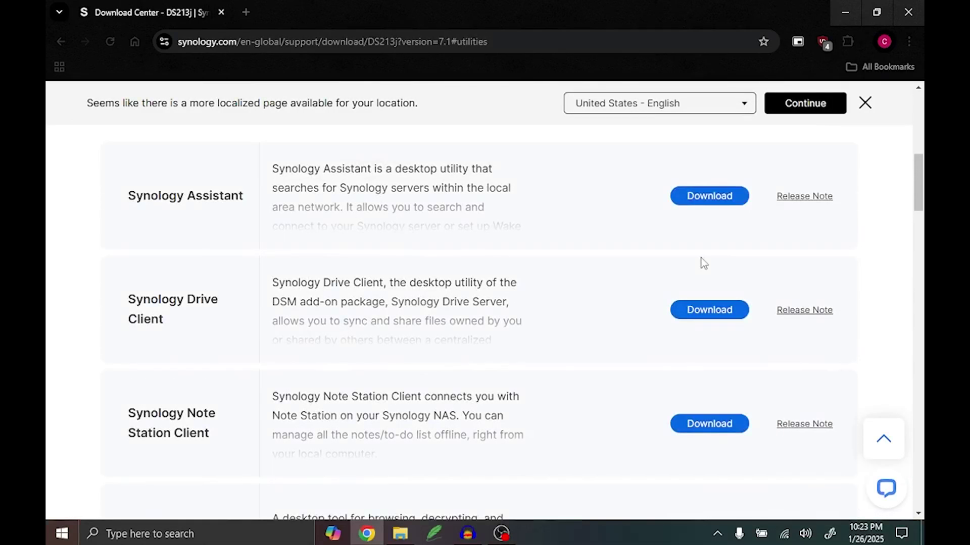
left_click(709, 196)
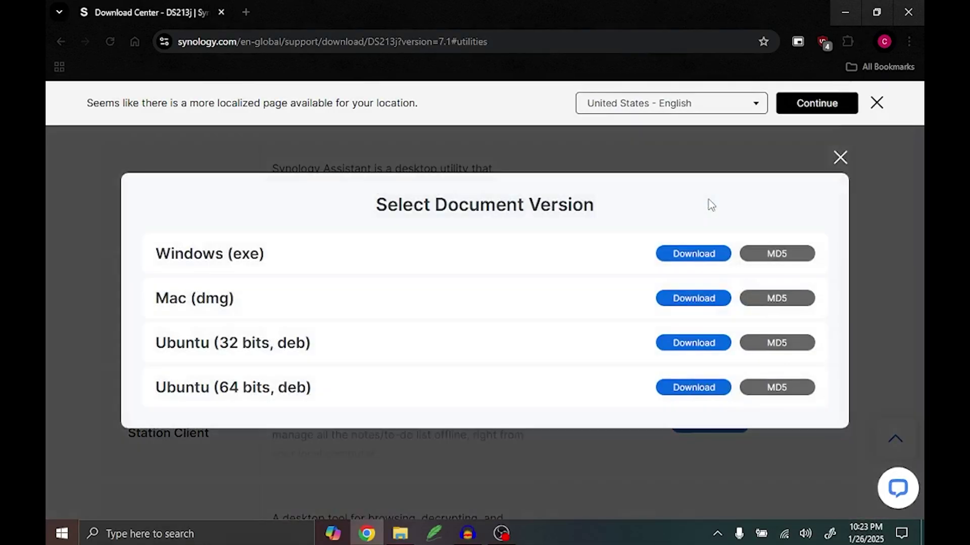
left_click(690, 258)
left_click(859, 41)
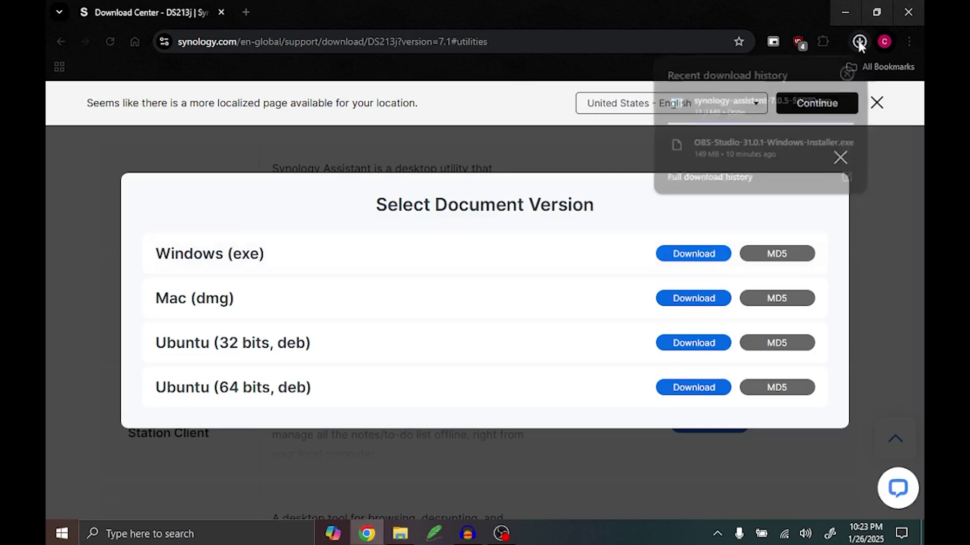
left_click(762, 103)
Step: Go through the installer and allow the Synology device driver to install
left_click(494, 295)
left_click(561, 375)
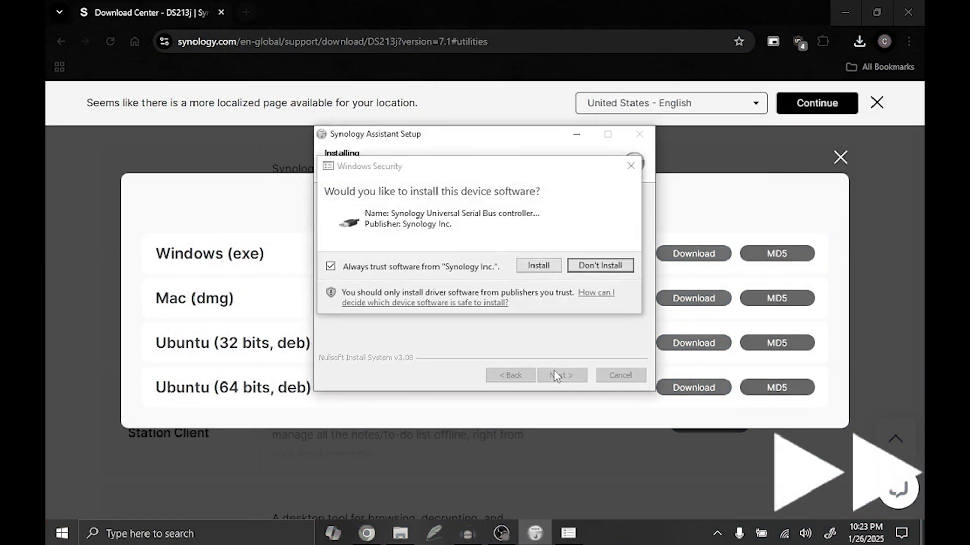
left_click(538, 266)
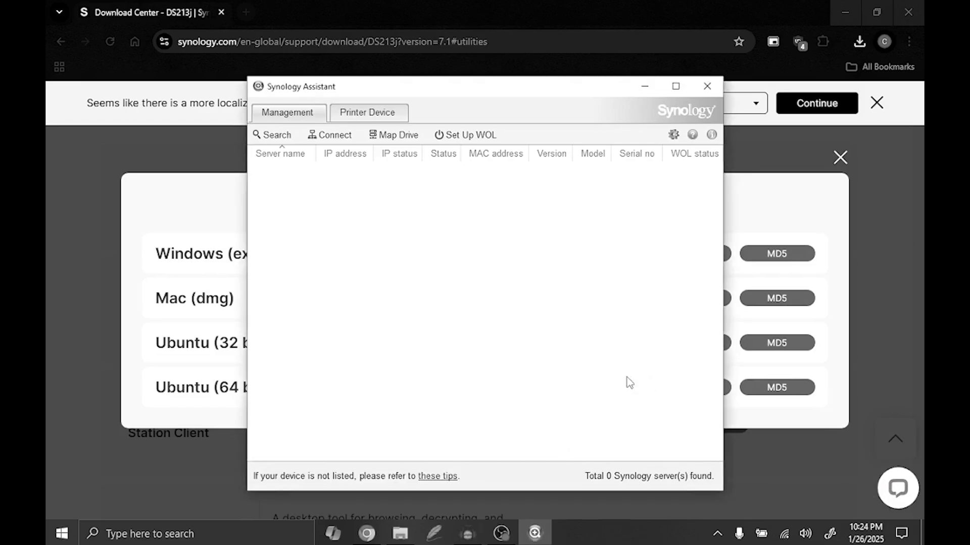
Step: Accept Synology Assistant's preferences and search the network for Synology servers
left_click(673, 134)
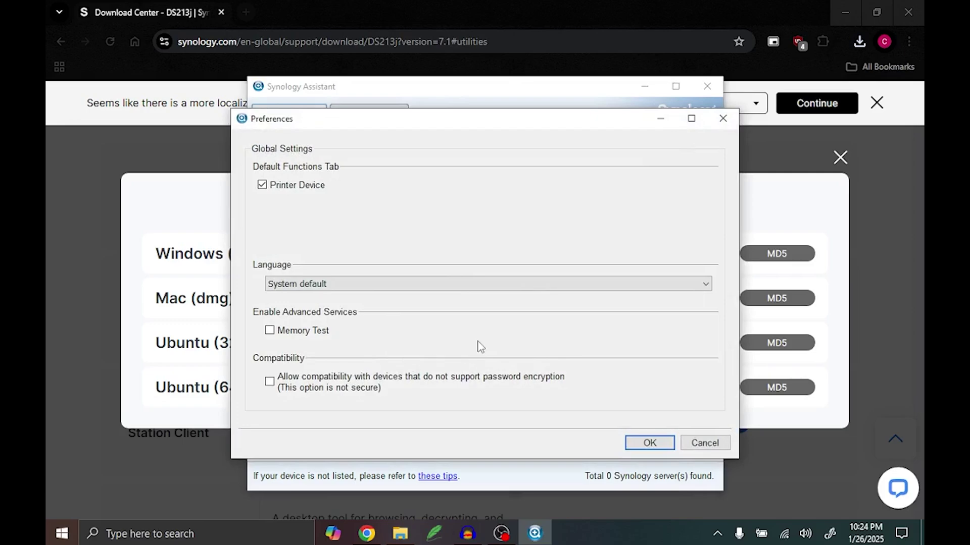
left_click(643, 444)
right_click(540, 432)
left_click(556, 442)
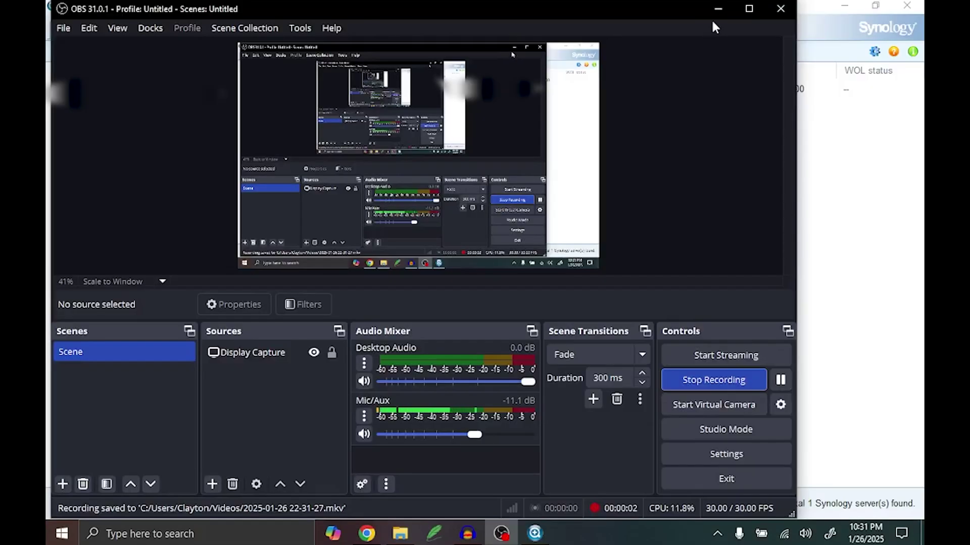
left_click(716, 10)
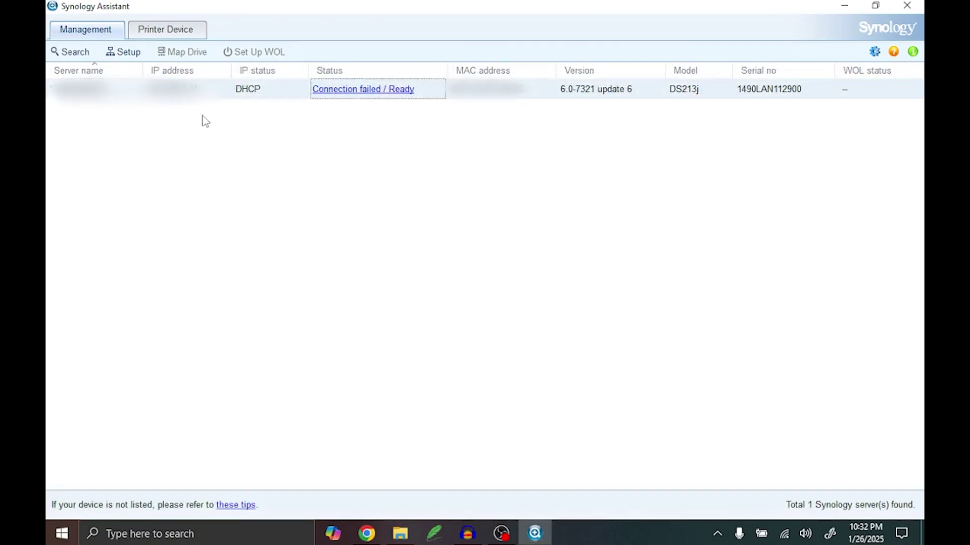
Step: Run the DS213j Setup Wizard with the admin credentials and manual network configuration
double_click(221, 92)
left_click(637, 425)
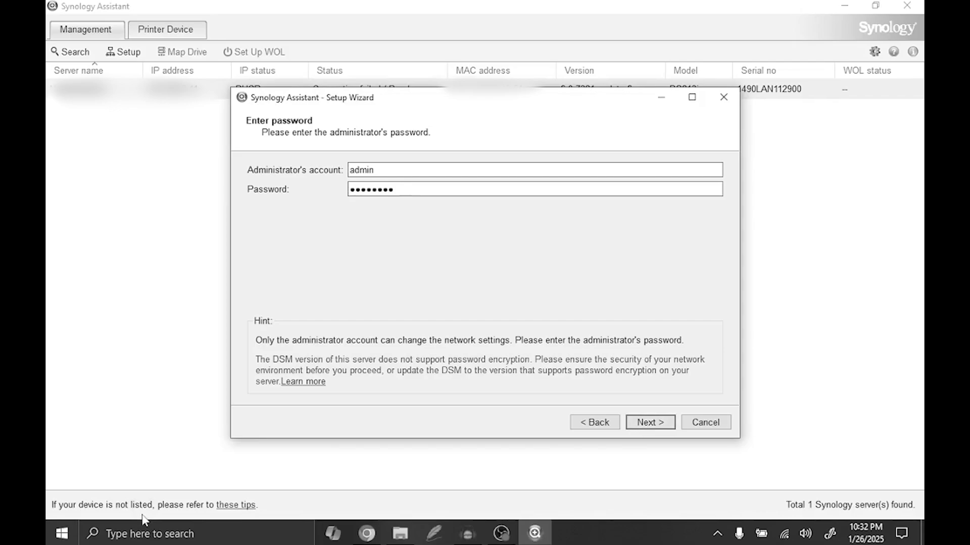
key("Return")
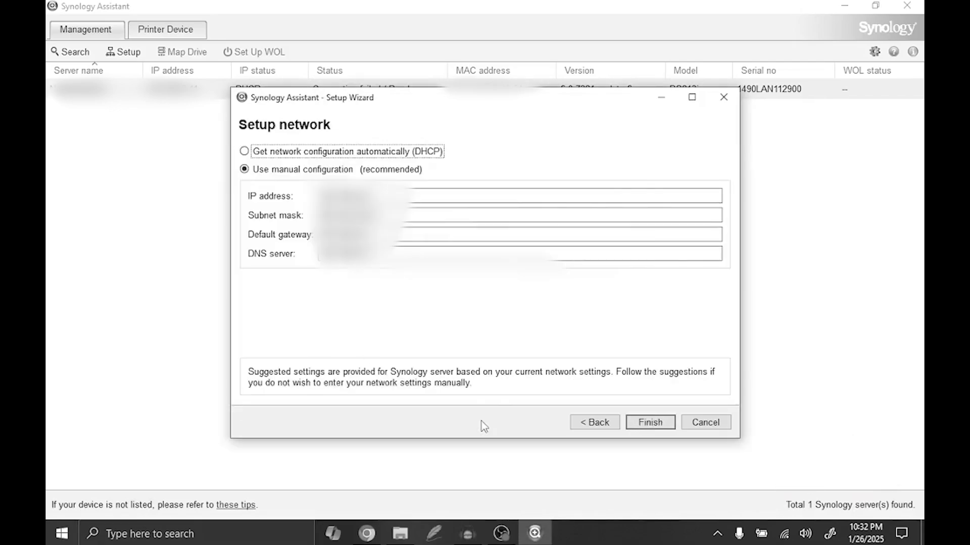
left_click(666, 426)
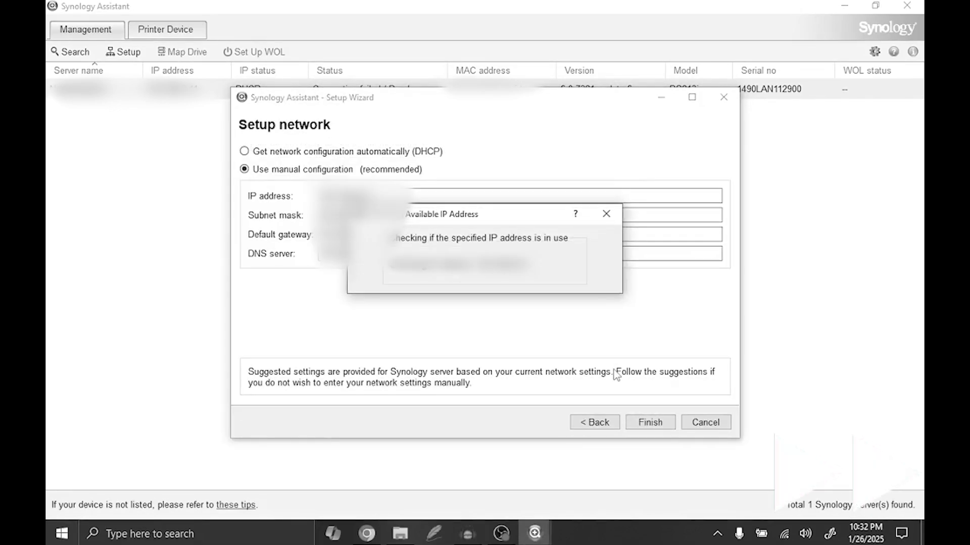
left_click(550, 282)
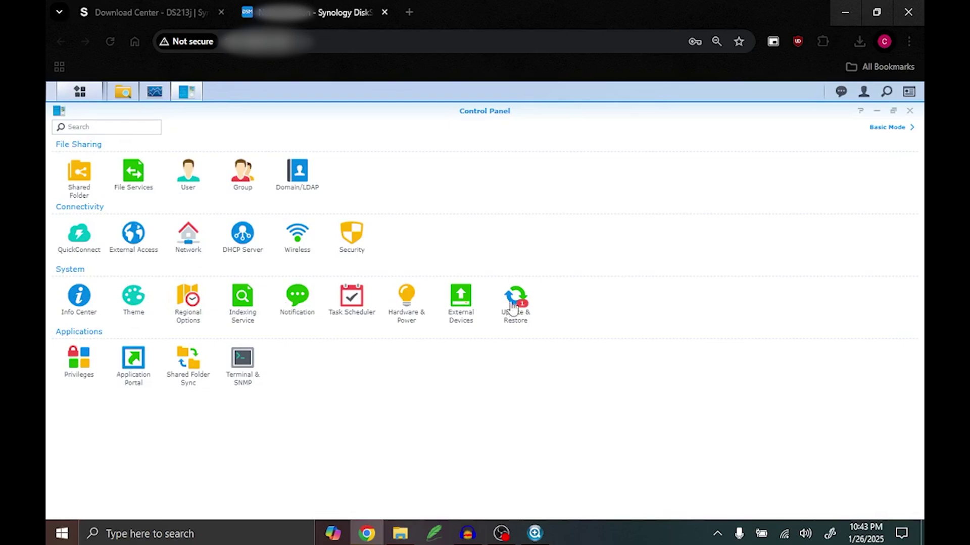
Step: Erase all data on the DS213j from Update & Restore's Reset tab, confirming with the admin password
left_click(513, 303)
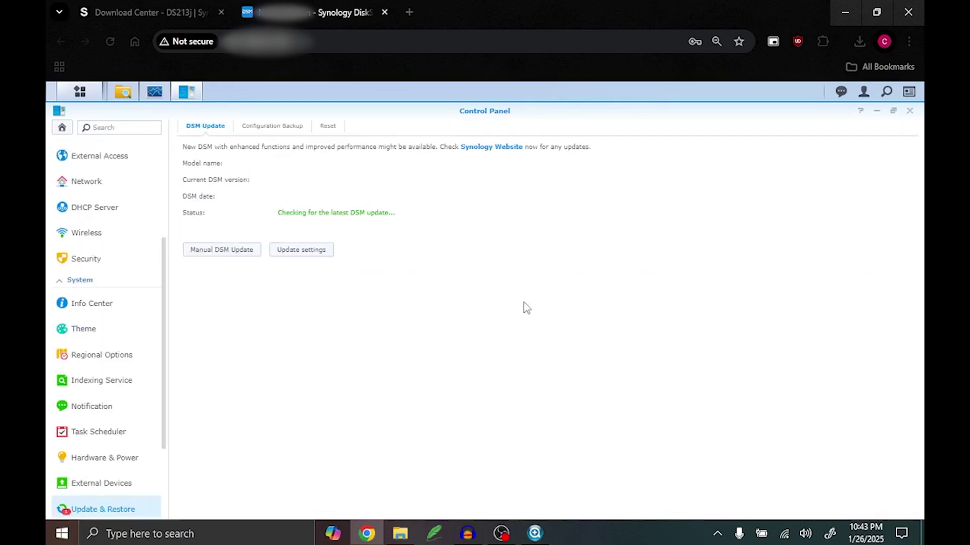
left_click(325, 128)
left_click(226, 187)
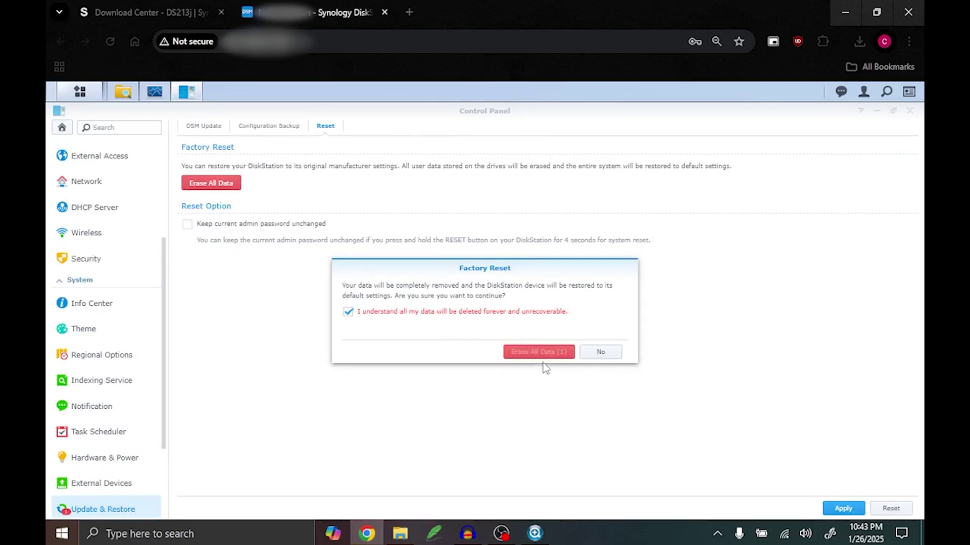
left_click(549, 356)
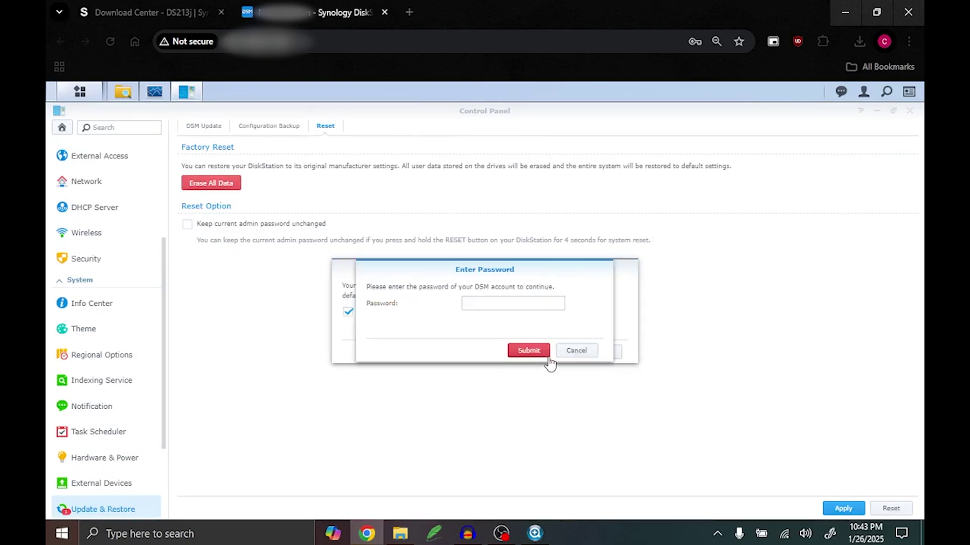
left_click(511, 306)
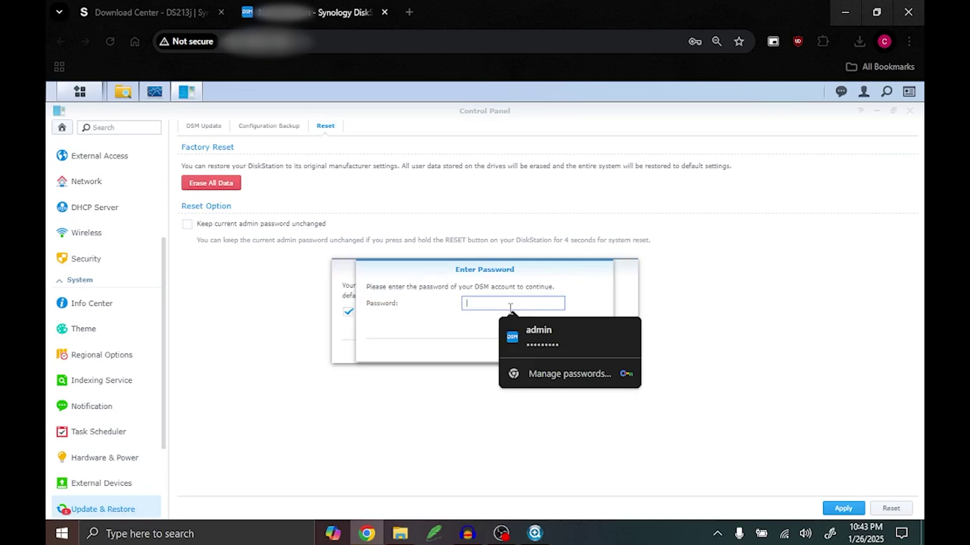
left_click(528, 331)
left_click(538, 353)
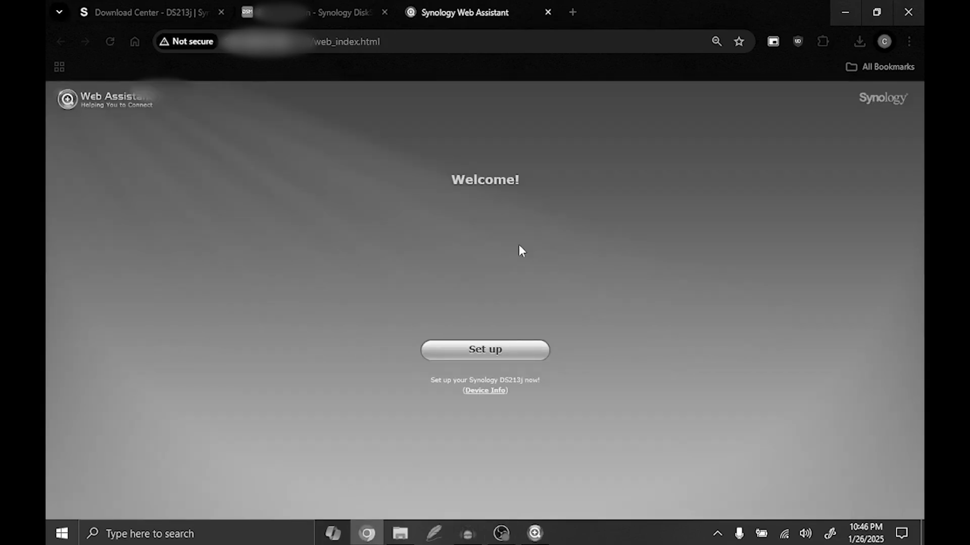
Step: Install the latest DSM now, acknowledging that existing data will be removed
left_click(493, 348)
left_click(479, 435)
left_click(556, 341)
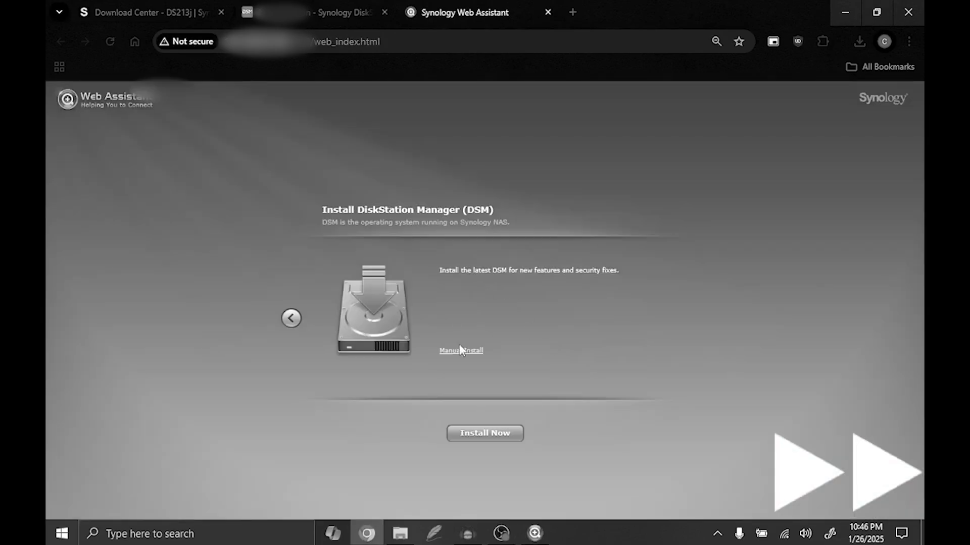
left_click(485, 433)
left_click(399, 303)
left_click(520, 342)
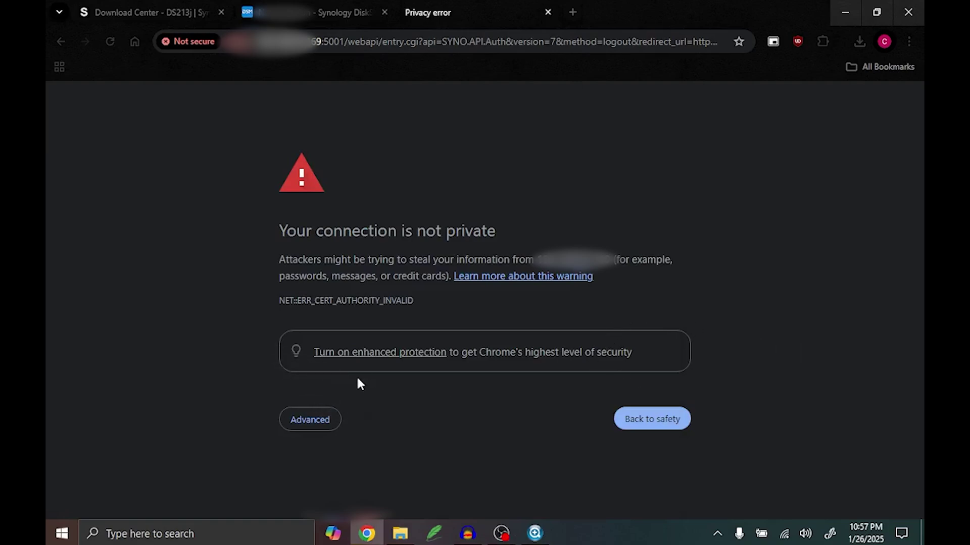
Step: Proceed to the DiskStation past Chrome's certificate privacy warning
left_click(303, 418)
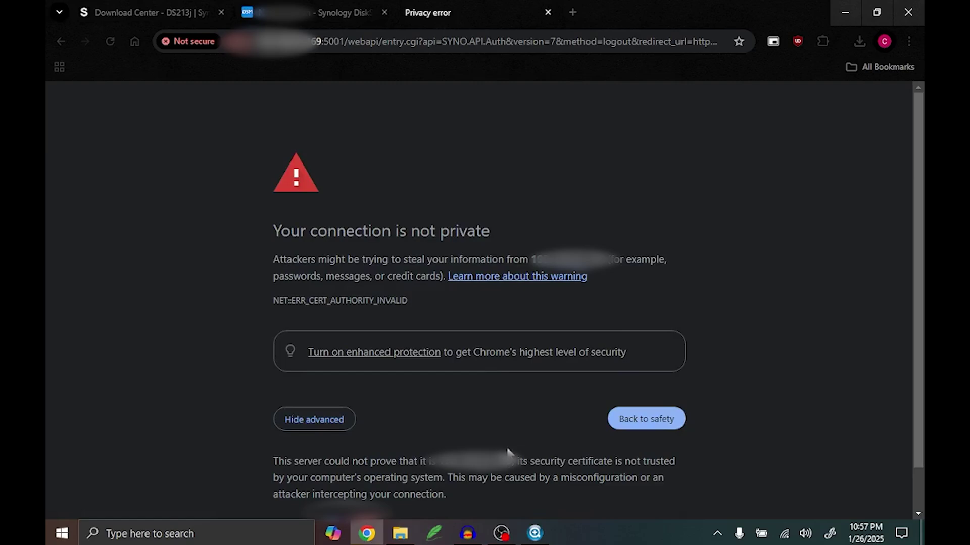
scroll(548, 372, "down", 1)
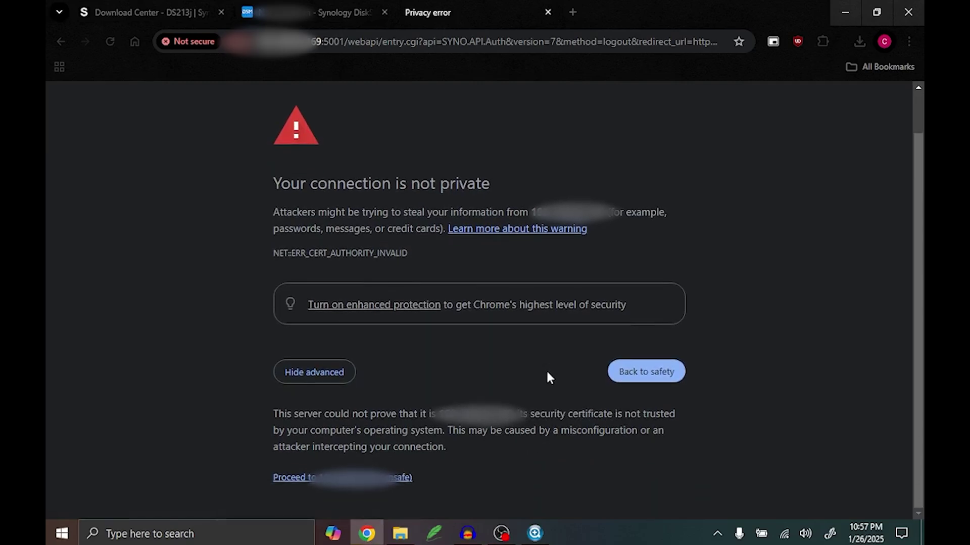
left_click(337, 479)
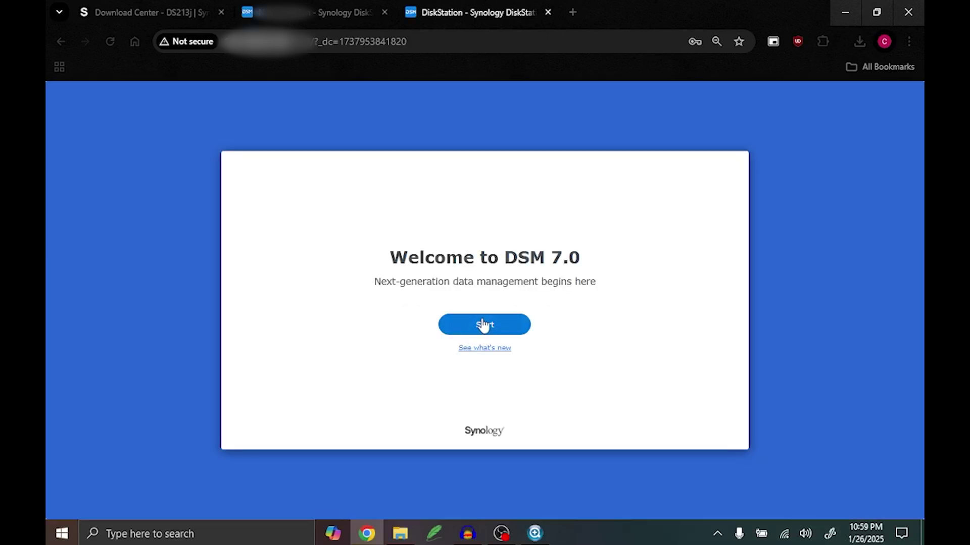
Step: Name the device CBTNAS, create the administrator account and password, and accept automatic important updates
left_click(483, 325)
left_click(433, 230)
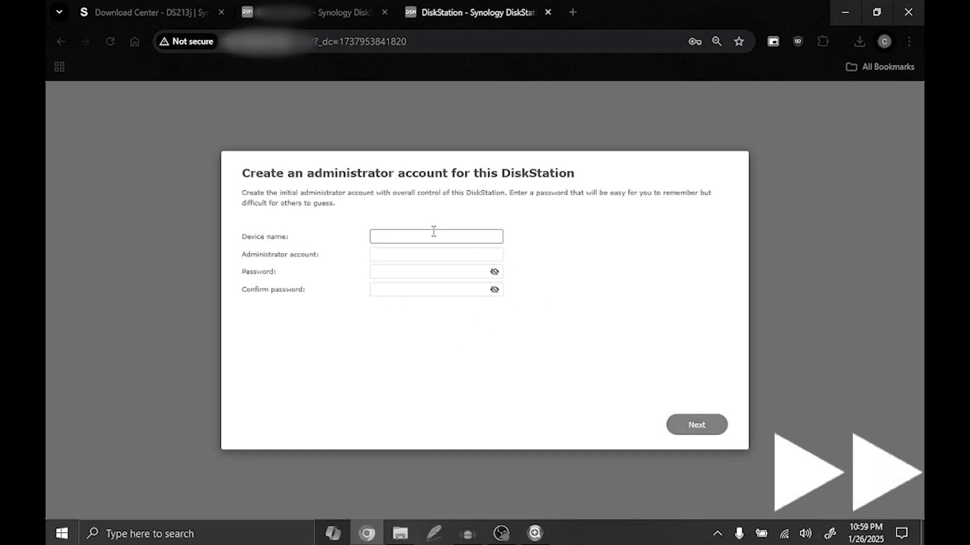
type("CBTNAS")
left_click(454, 255)
type("Clayton")
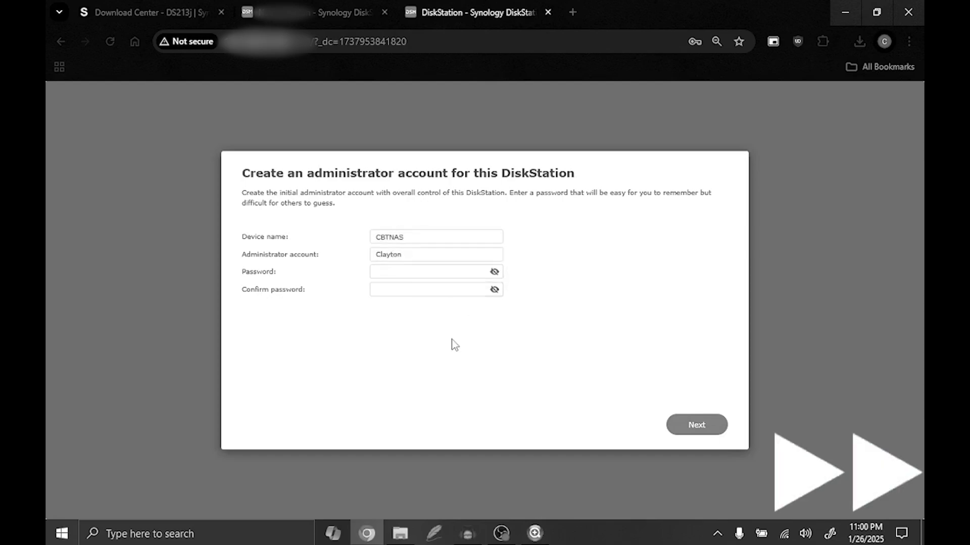
left_click(466, 273)
type("********")
key("Tab")
type("********")
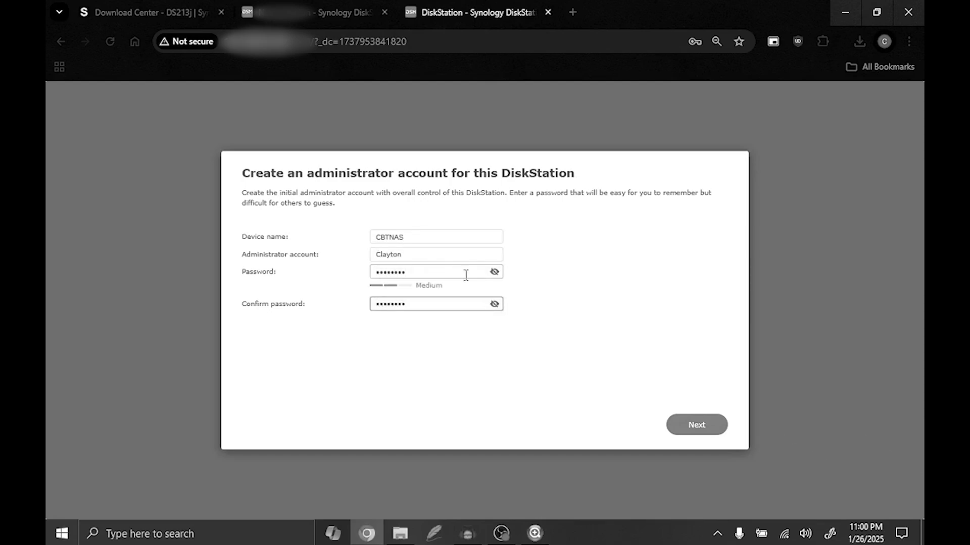
left_click(674, 430)
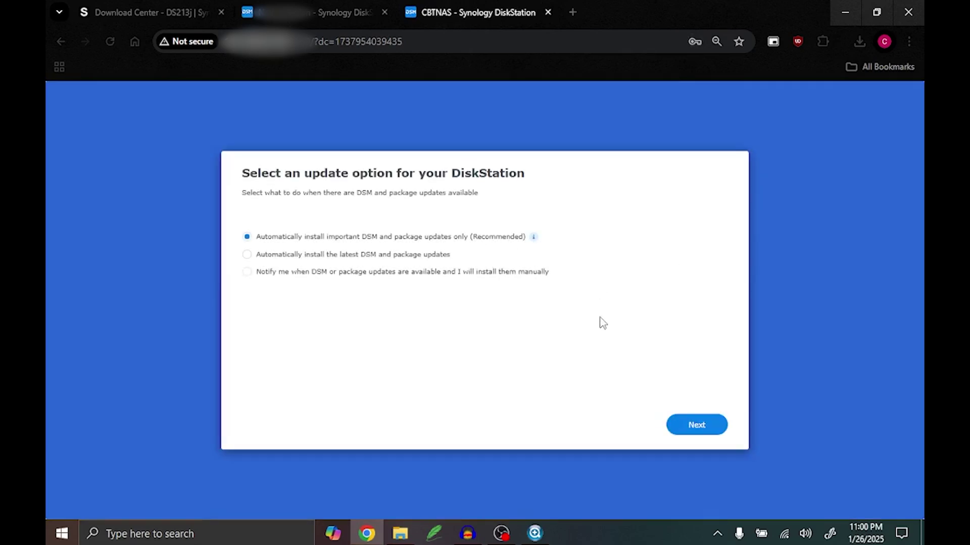
left_click(689, 429)
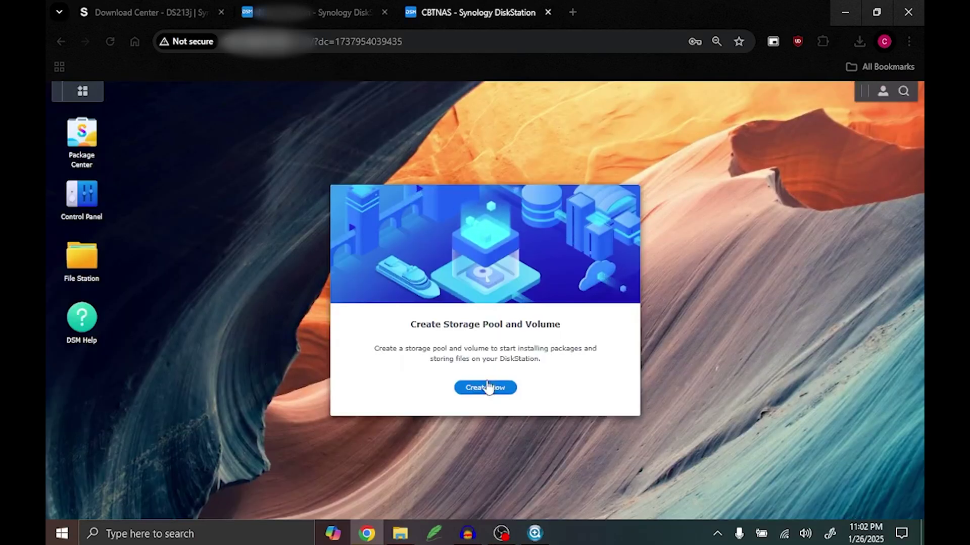
Step: Open the storage creation wizard and pick RAID 1 from the RAID type list
left_click(486, 388)
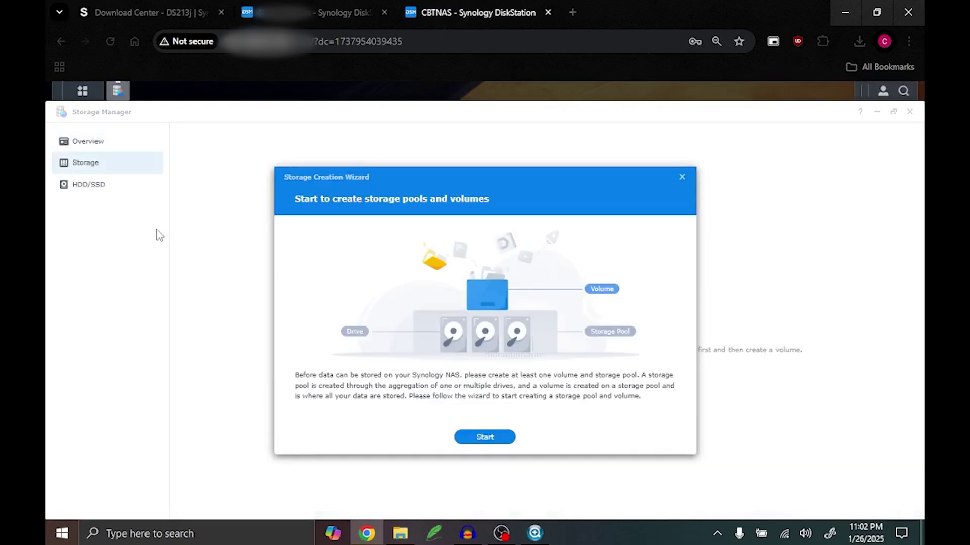
left_click(495, 437)
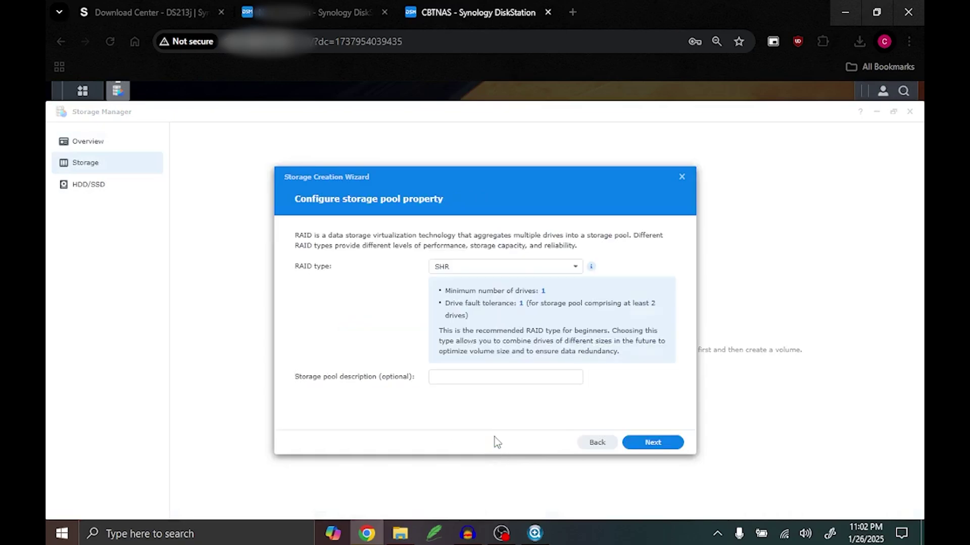
left_click(528, 277)
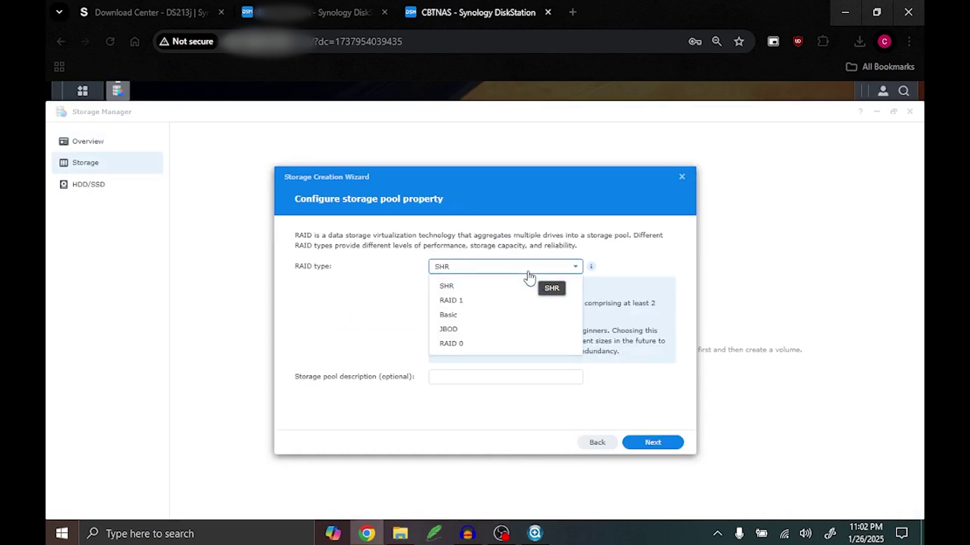
left_click(528, 277)
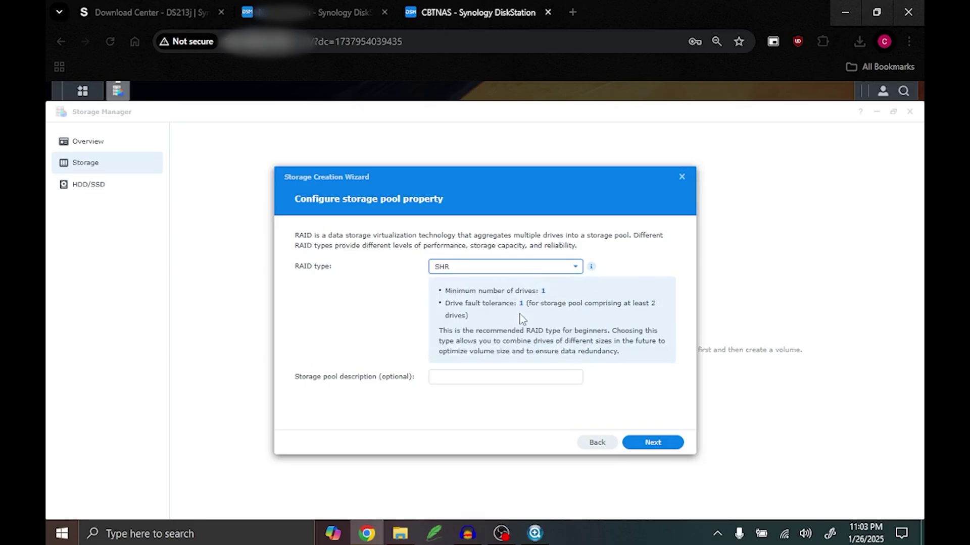
left_click(526, 274)
left_click(527, 276)
left_click(574, 267)
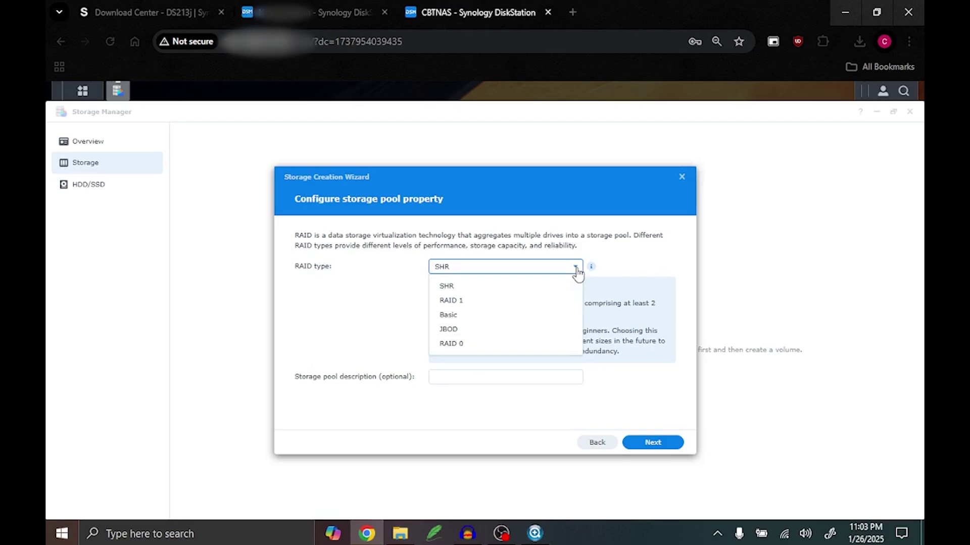
left_click(449, 301)
Step: Cancel the storage creation wizard and view the HDD/SSD drive list
left_click(682, 176)
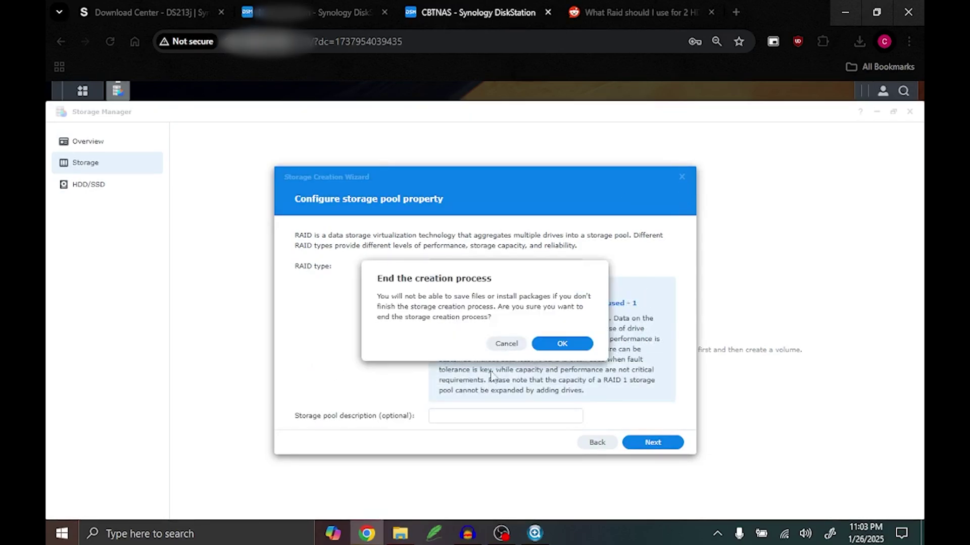
left_click(564, 343)
left_click(127, 191)
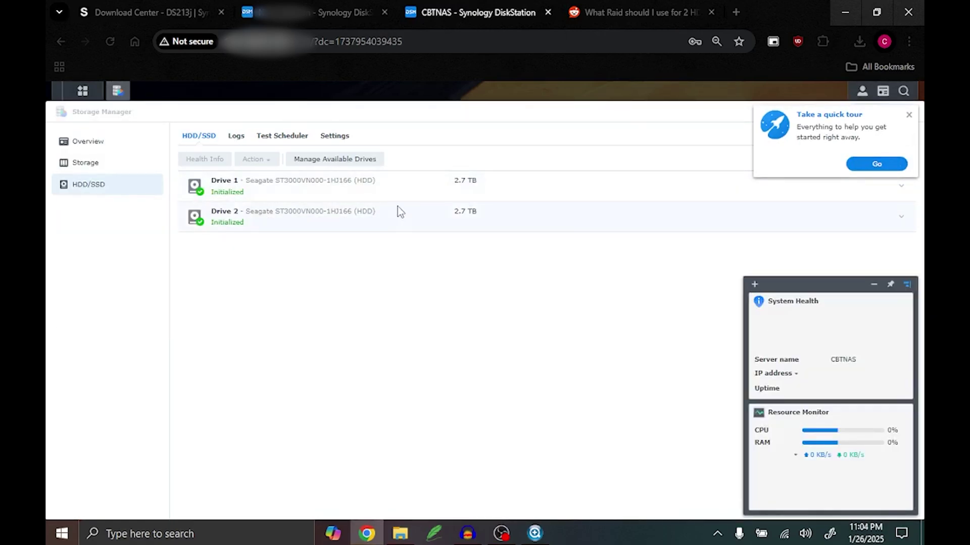
Step: Check Drive 1's health info, including its S.M.A.R.T. tab
left_click(369, 175)
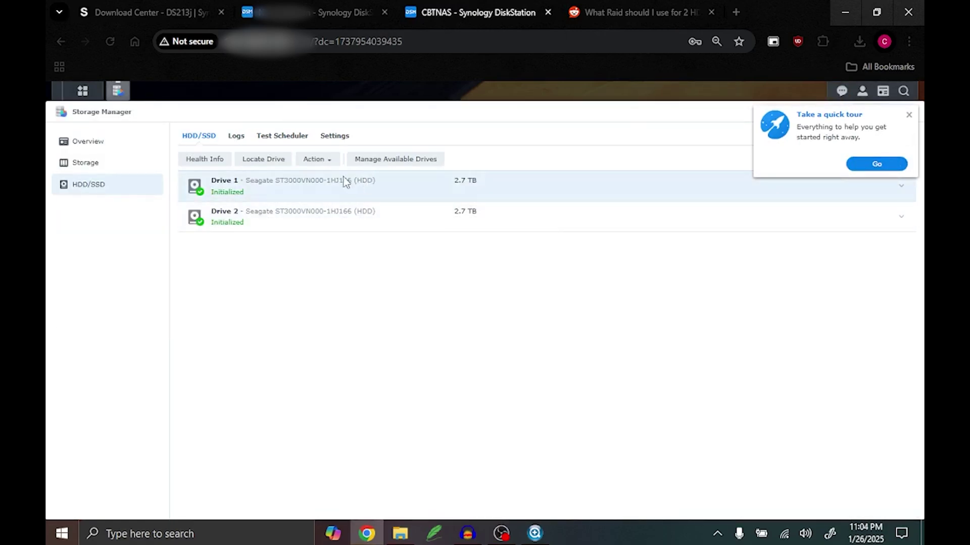
left_click(217, 159)
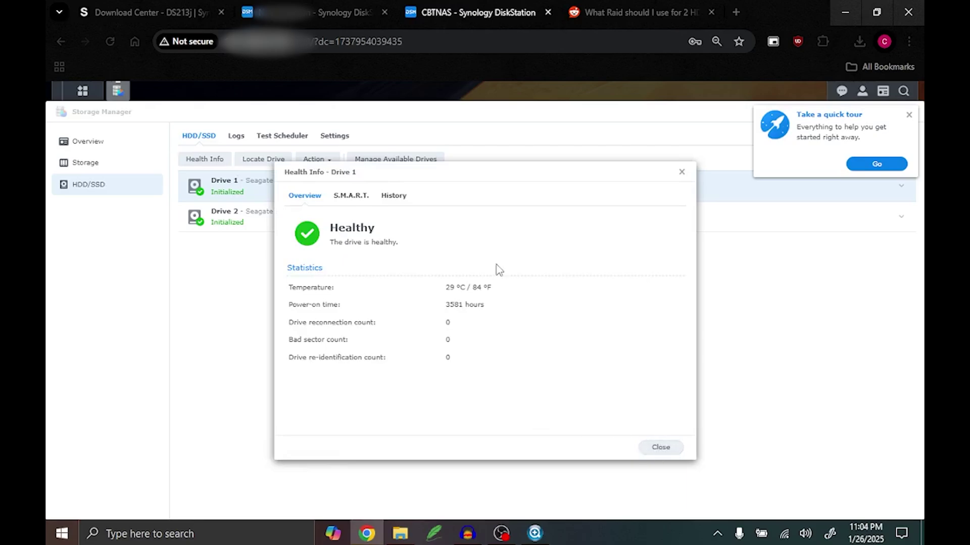
left_click(348, 198)
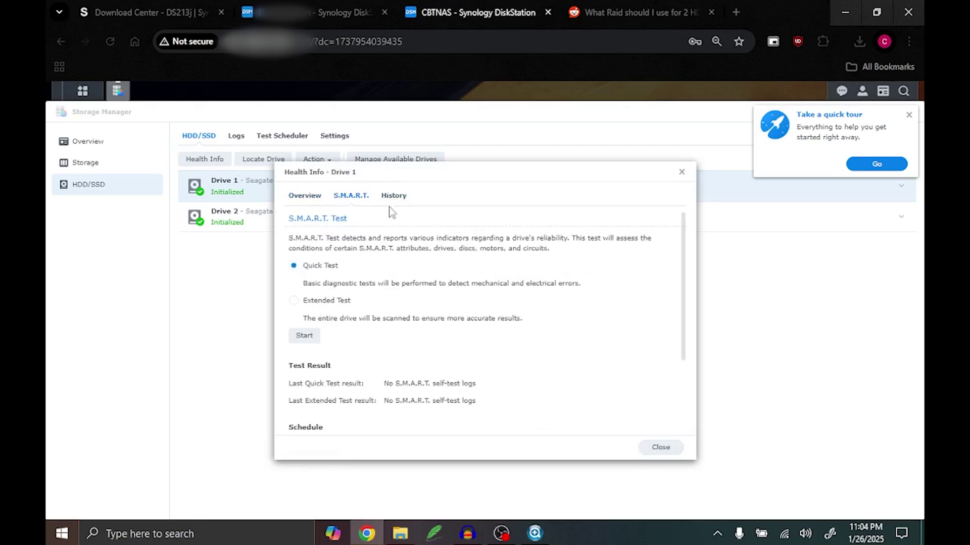
left_click(656, 447)
Step: Check Drive 2's health info, then dismiss the quick tour and DSM Help reminder
left_click(367, 222)
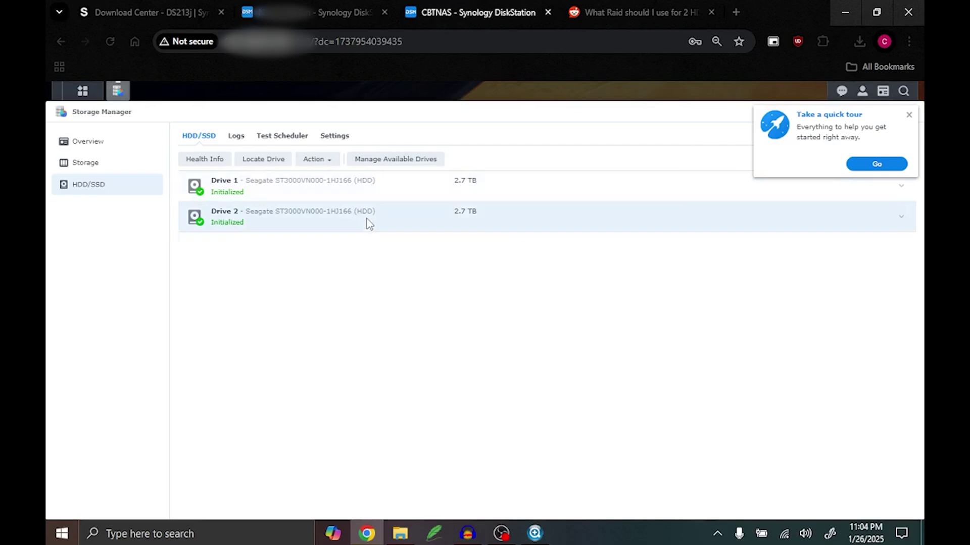
left_click(377, 223)
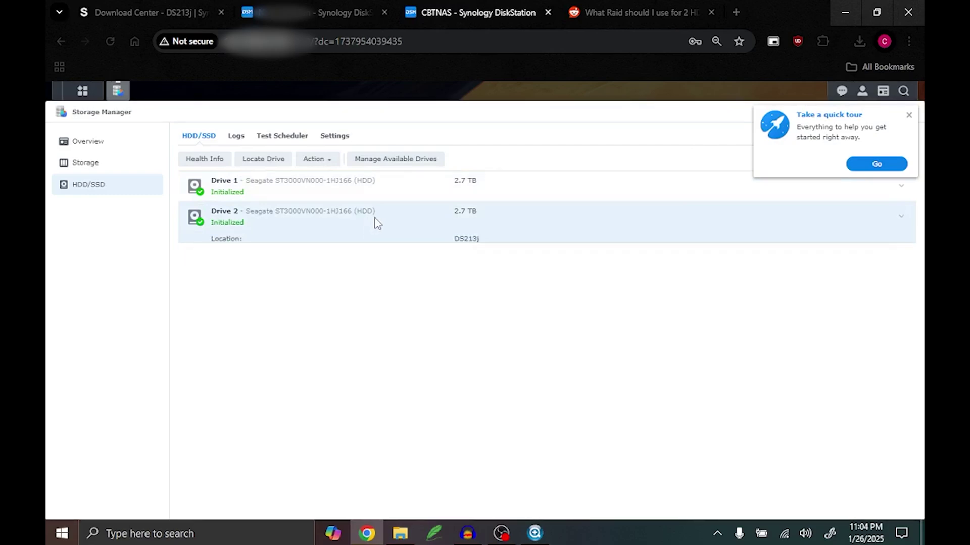
left_click(209, 158)
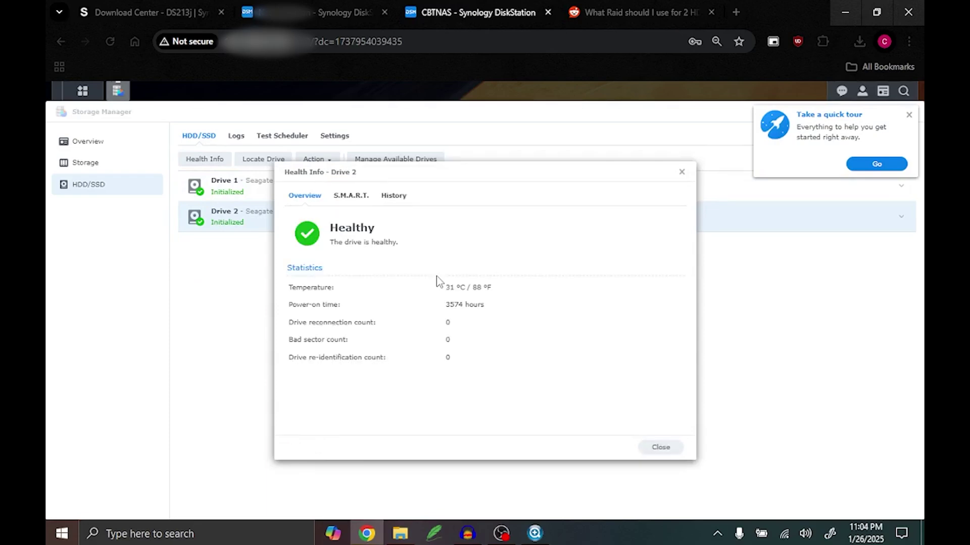
left_click(651, 447)
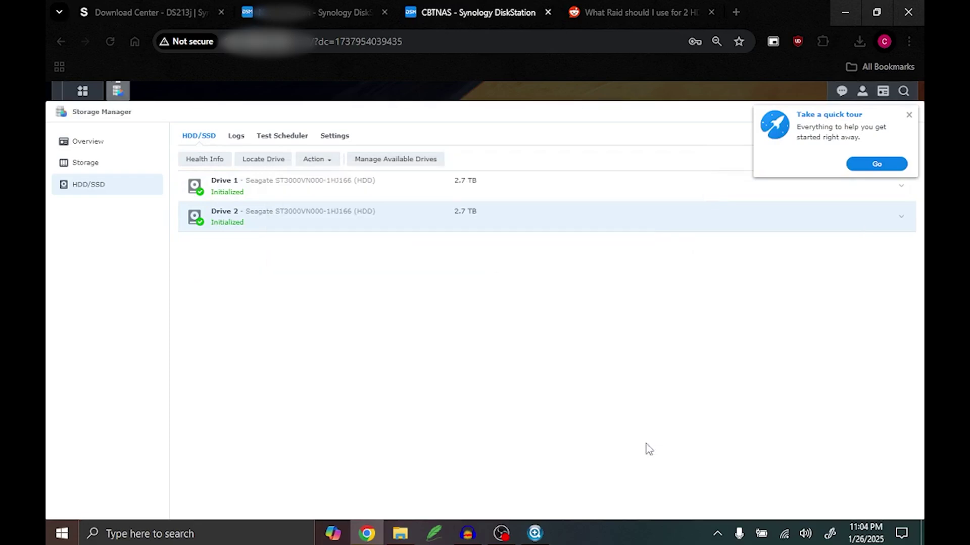
left_click(908, 115)
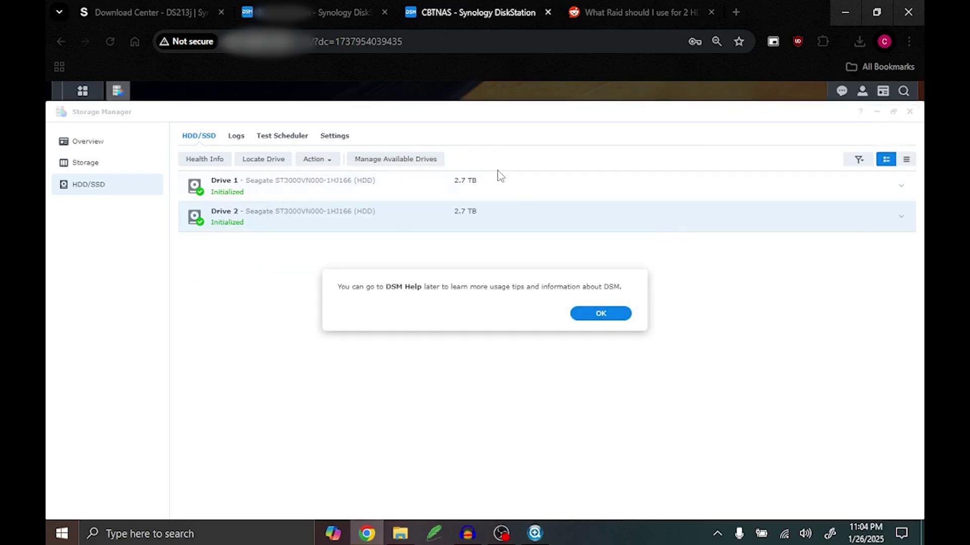
left_click(604, 318)
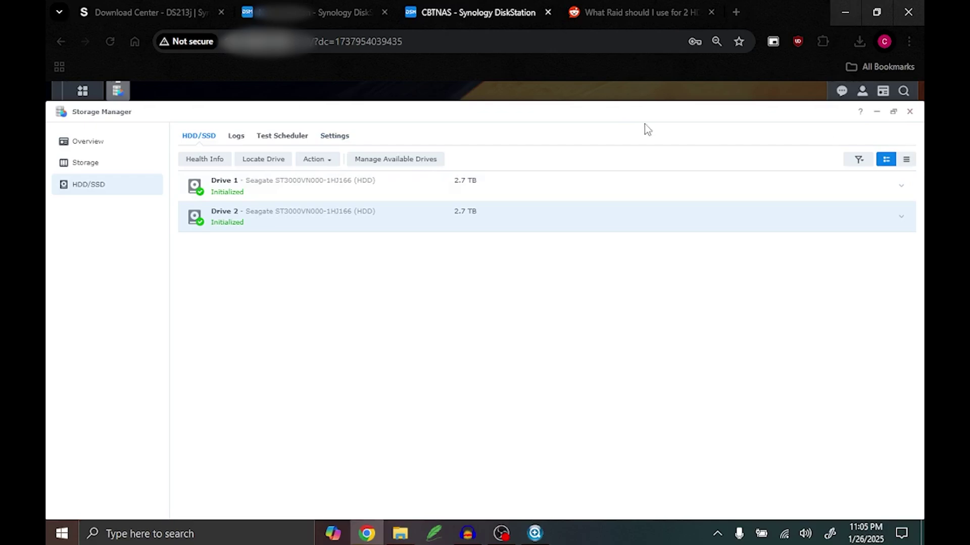
Step: Start a RAID 1 storage pool using both Drive 1 and Drive 2
left_click(106, 170)
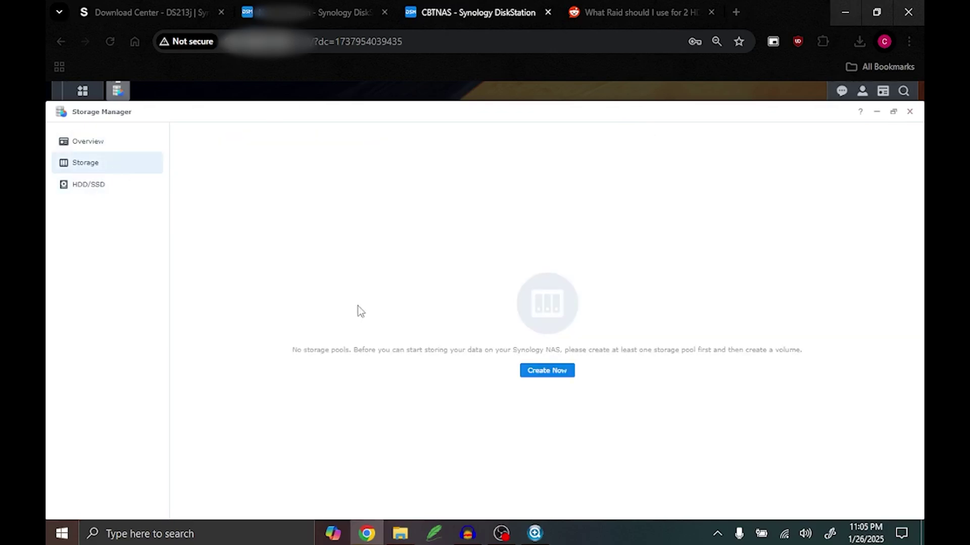
left_click(540, 373)
left_click(489, 436)
left_click(542, 270)
left_click(447, 303)
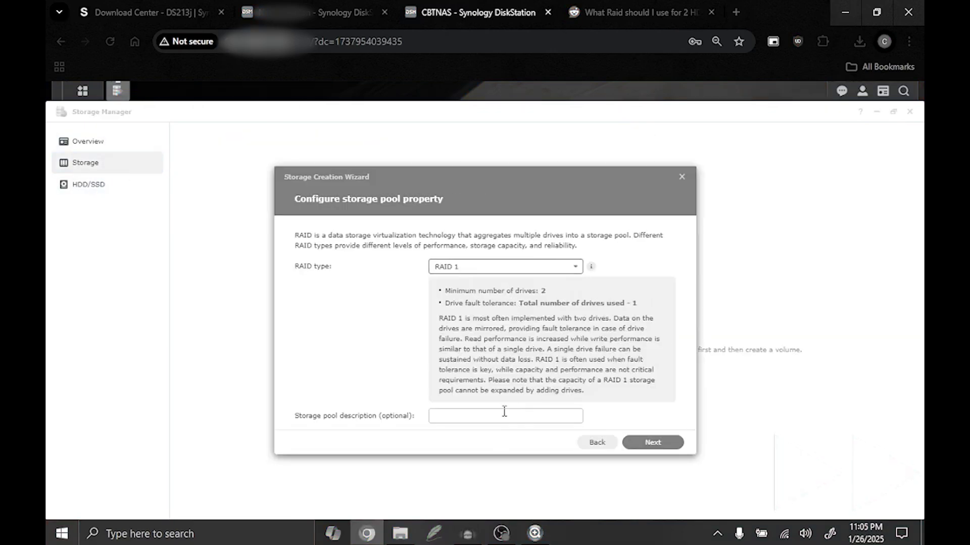
left_click(653, 442)
left_click(307, 271)
left_click(307, 286)
left_click(652, 442)
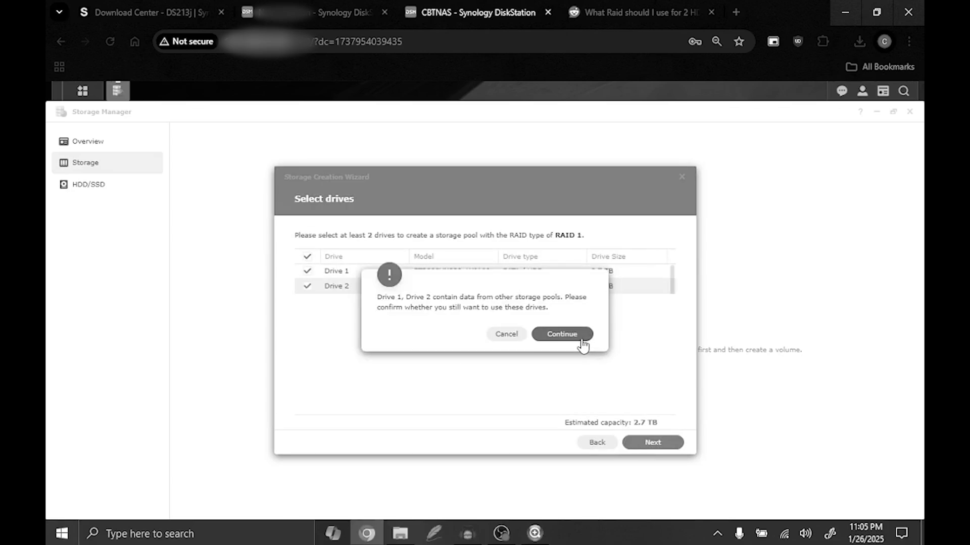
Step: Accept the drives' old data, give Volume 1 the full 2789 GB, and apply
left_click(560, 334)
left_click(652, 442)
left_click(608, 285)
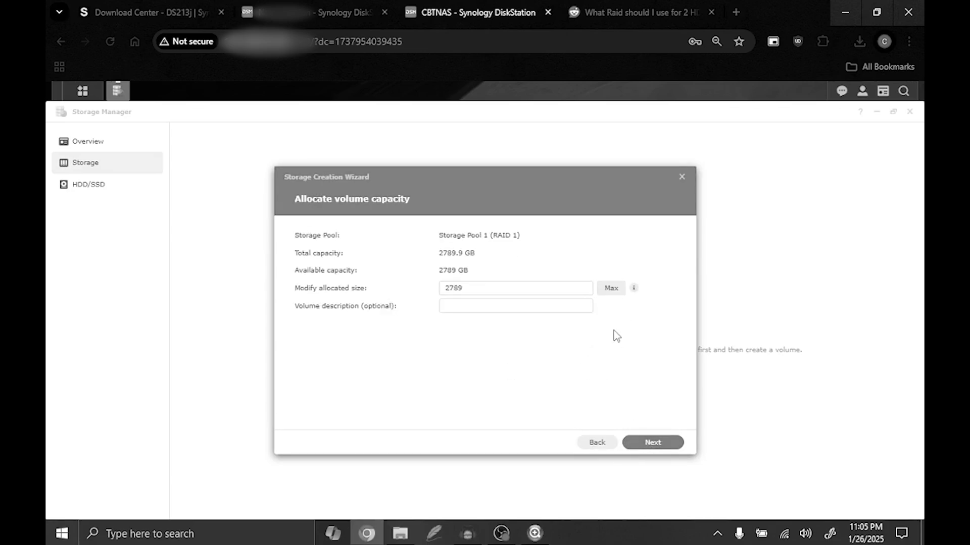
left_click(653, 443)
left_click(653, 443)
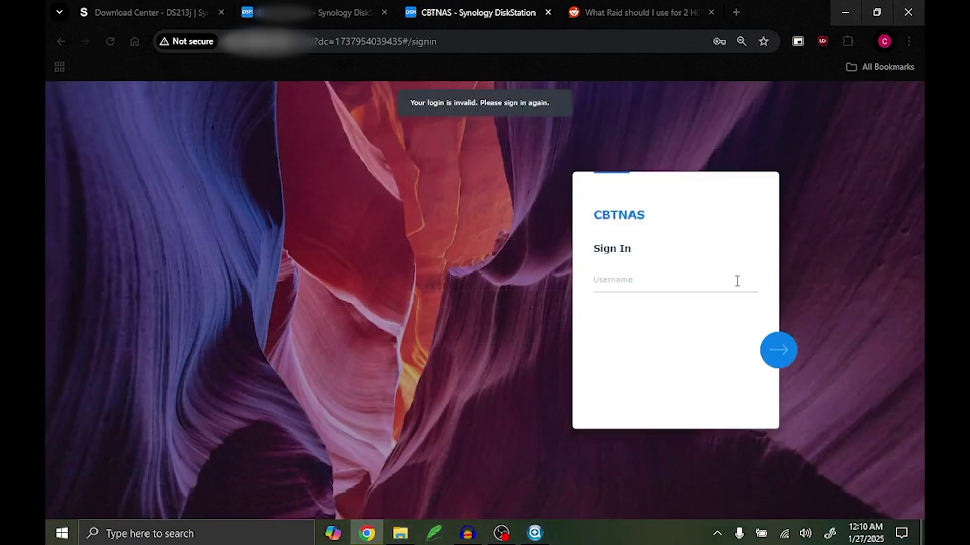
Step: Sign back in to DSM using the browser's saved username and password
left_click(720, 279)
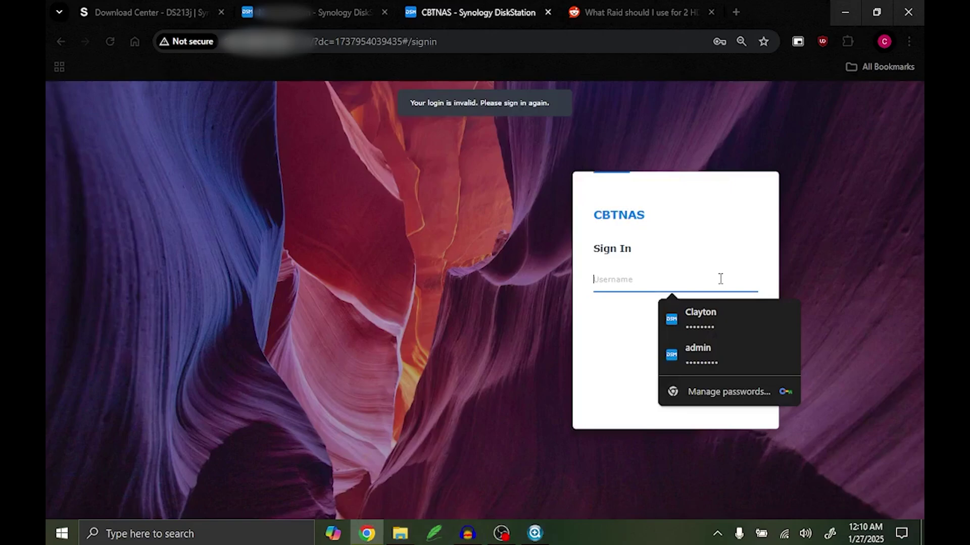
left_click(713, 309)
left_click(769, 349)
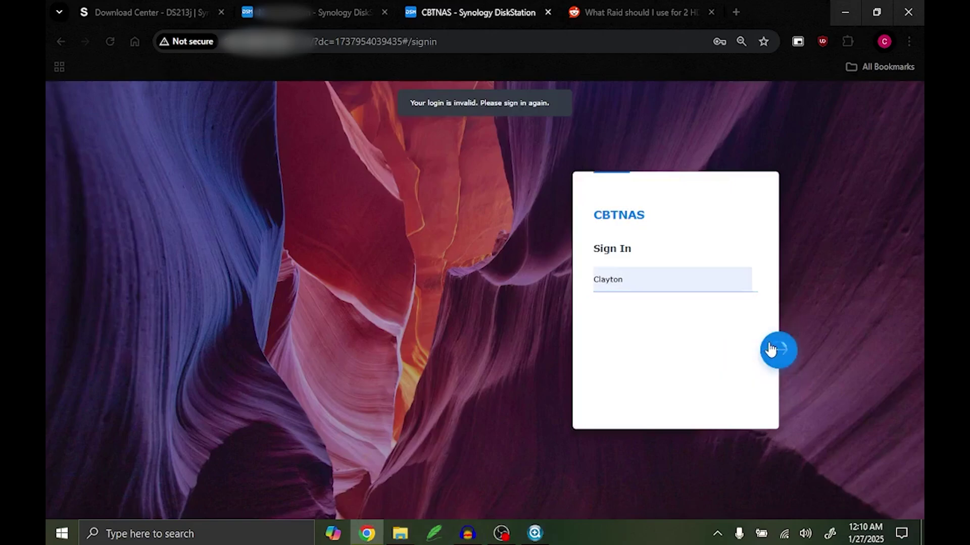
left_click(685, 283)
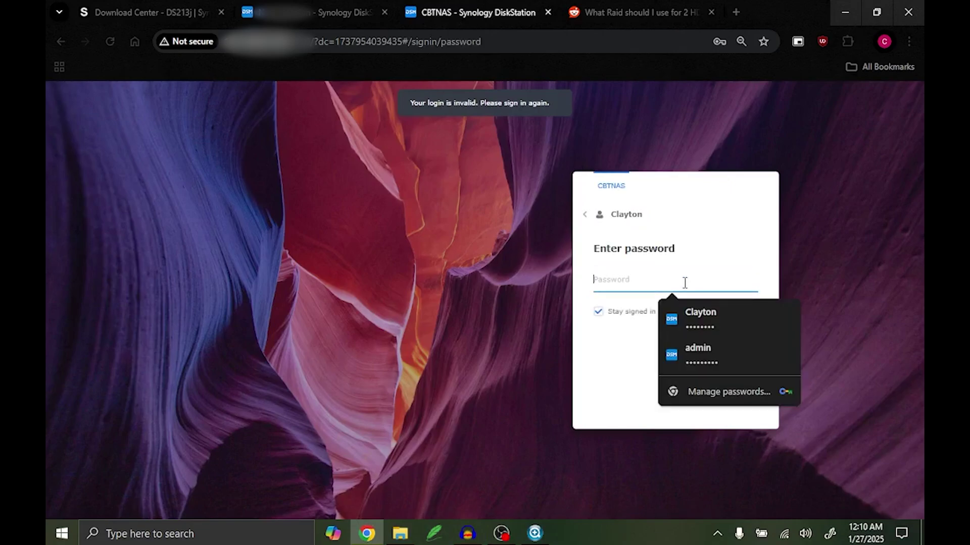
left_click(690, 311)
left_click(777, 354)
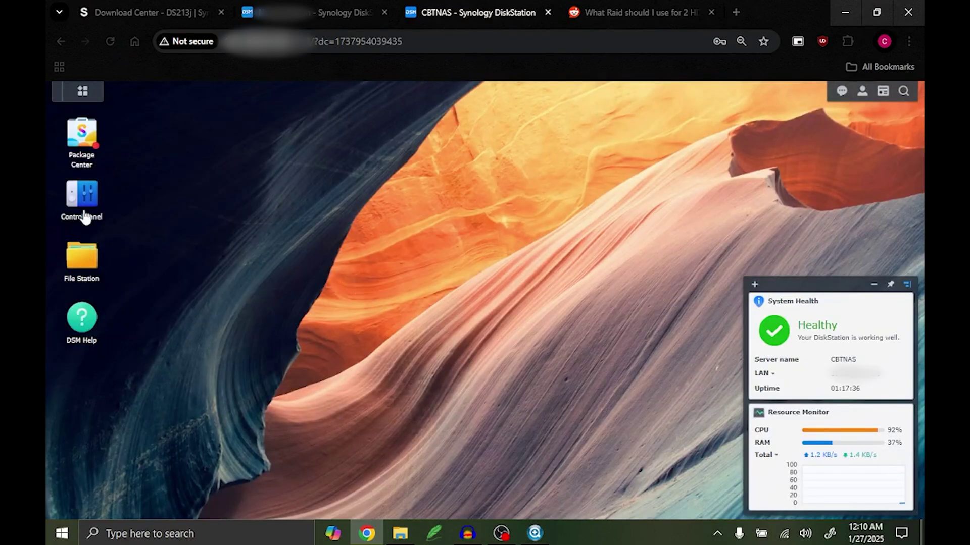
Step: Open Package Center and agree to its terms of service
left_click(95, 152)
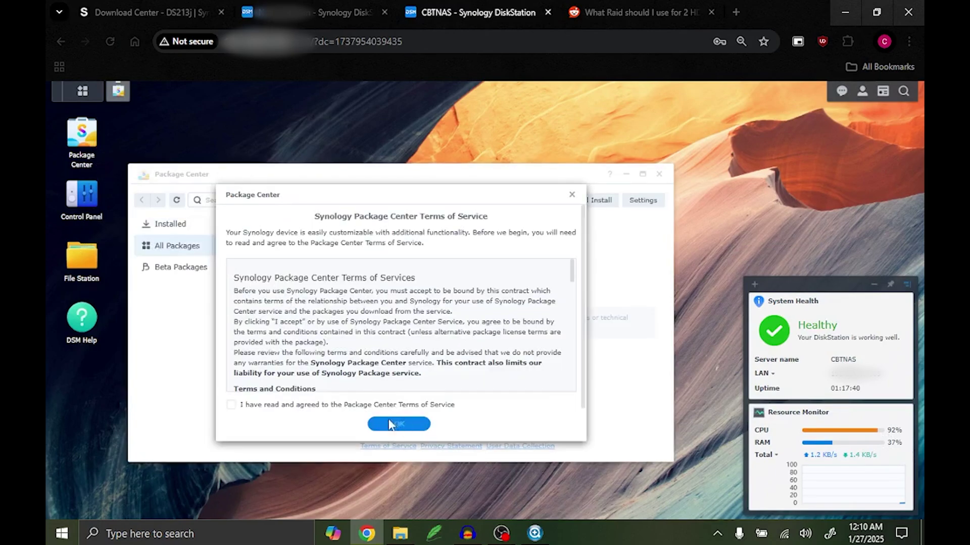
left_click(393, 405)
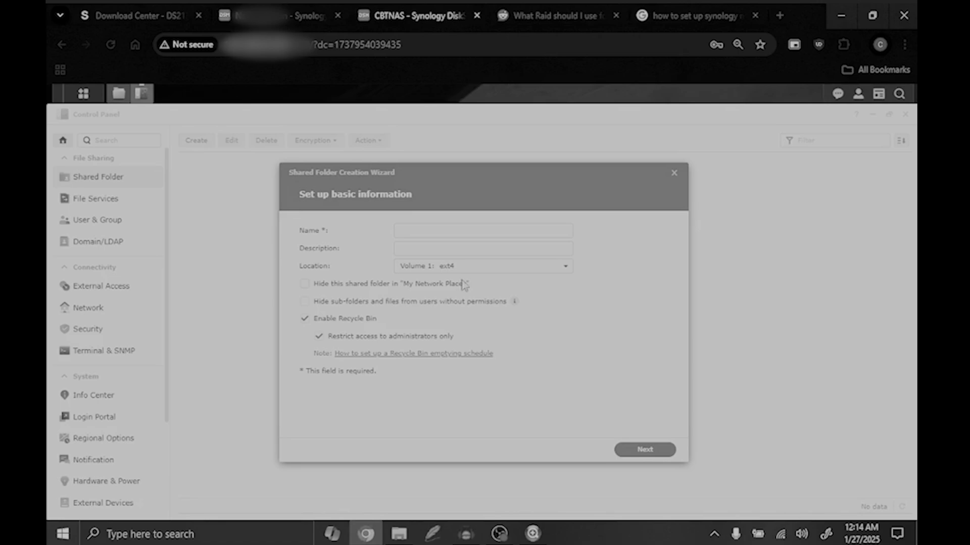
Step: Create a shared folder named 'Audio Files' on Volume 1, then bring up File Explorer
left_click(449, 232)
type("Audio Files")
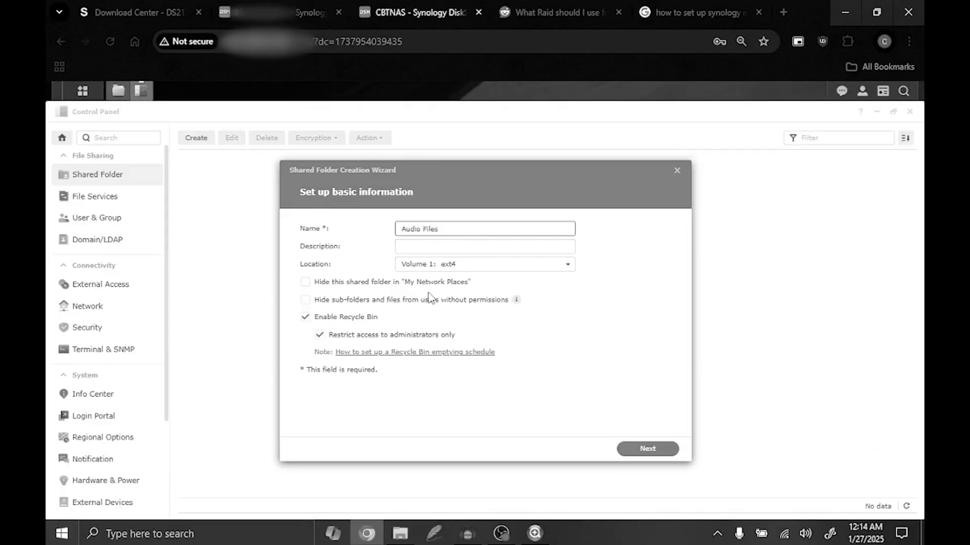
left_click(647, 448)
left_click(649, 450)
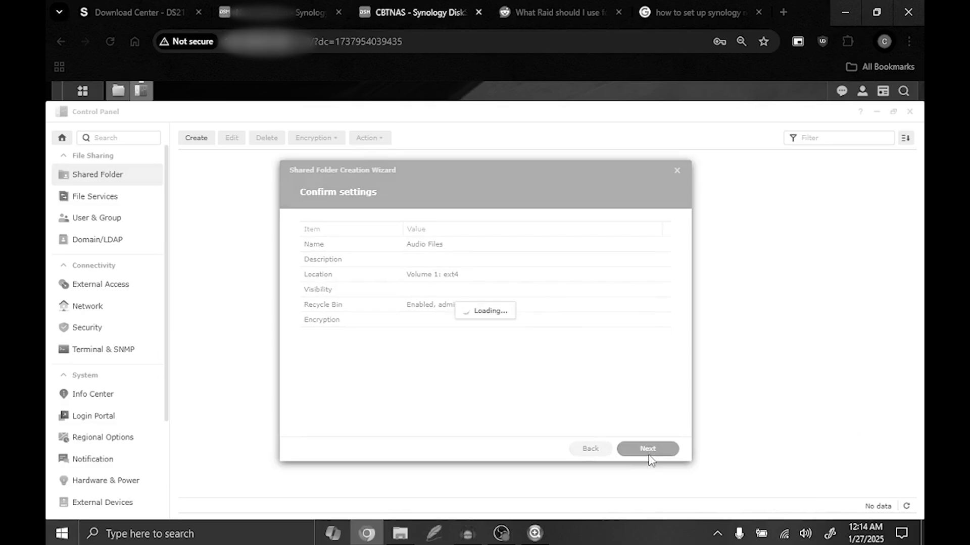
left_click(649, 451)
left_click(400, 533)
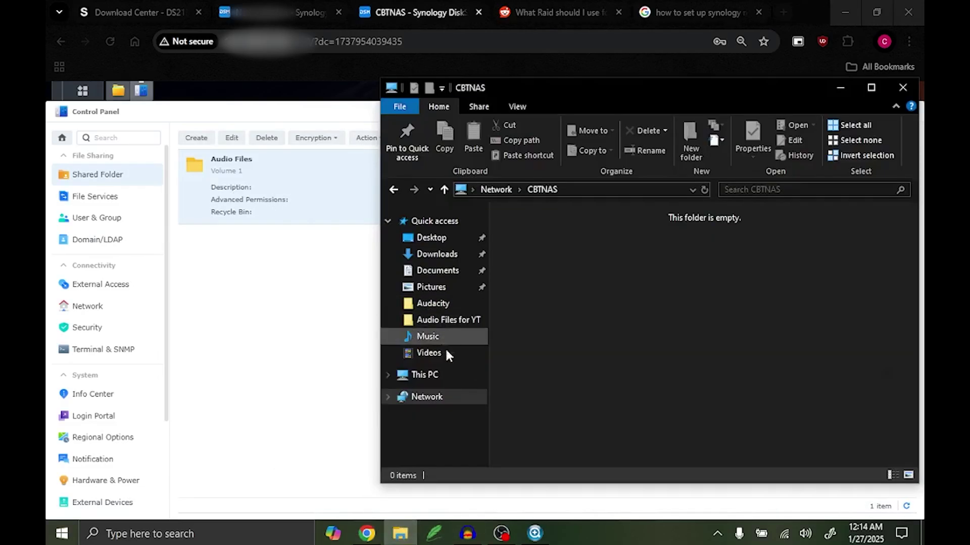
Step: Refresh CBTNAS, open its Audio Files share, and open Audio Files for YT in a new window
left_click(704, 189)
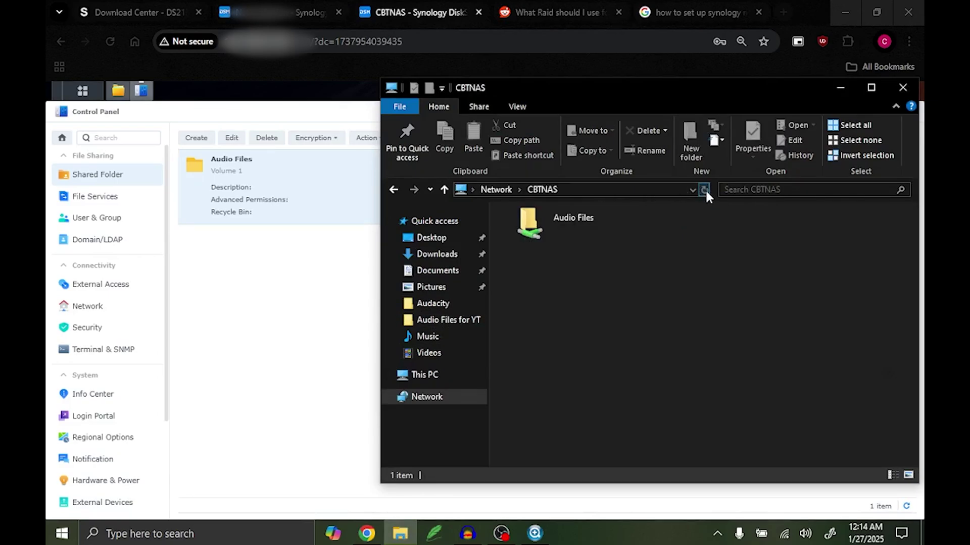
double_click(611, 208)
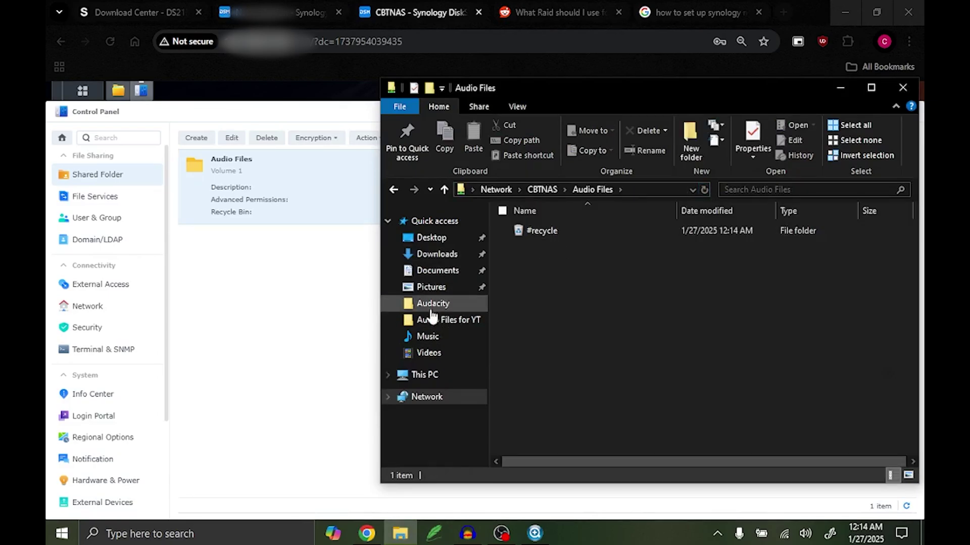
right_click(467, 323)
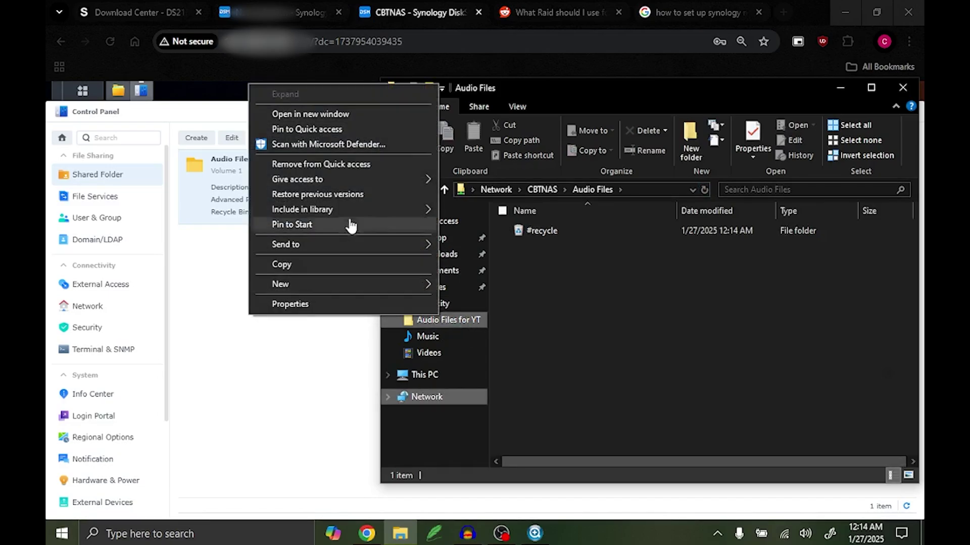
left_click(361, 121)
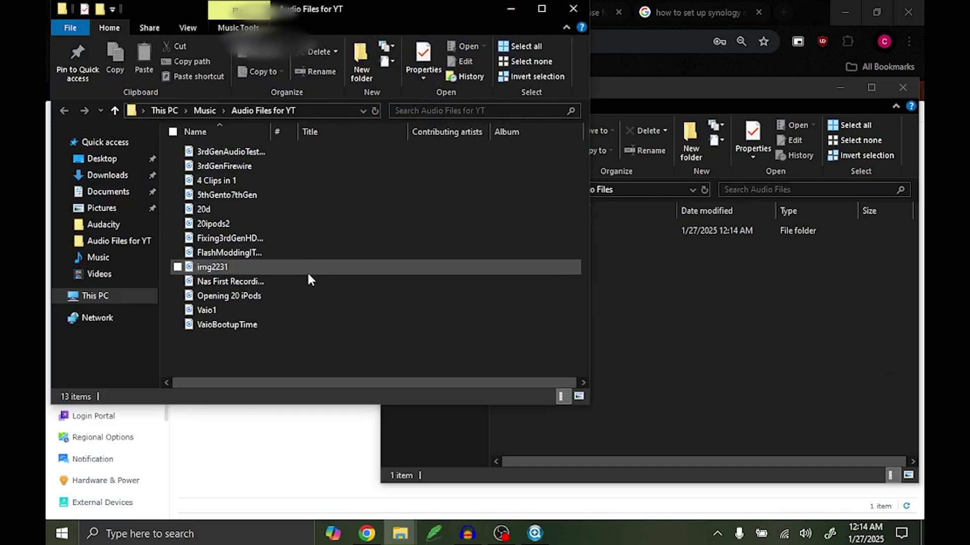
Step: Copy the 'Nas First Recording' MP3 into the NAS Audio Files share and play it from there
left_click_drag(306, 277, 587, 321)
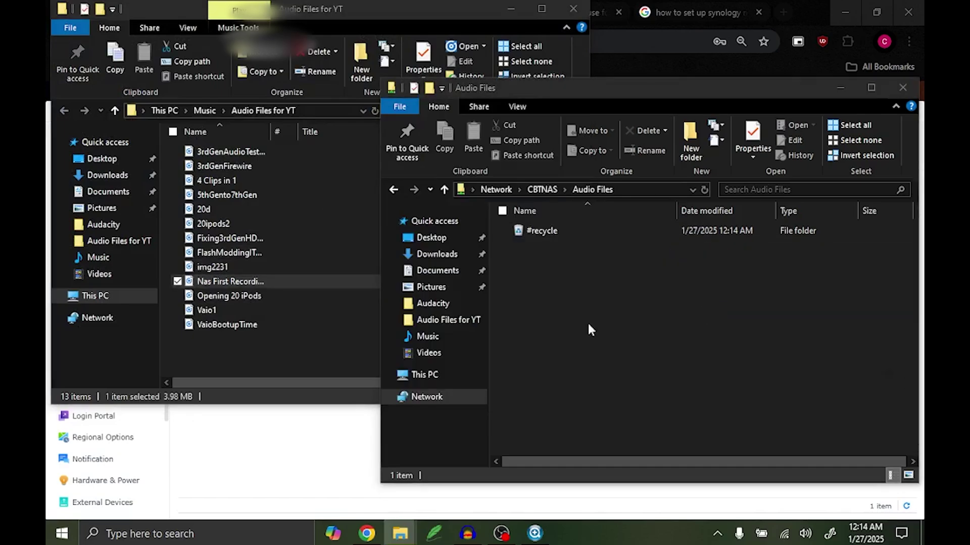
left_click(513, 10)
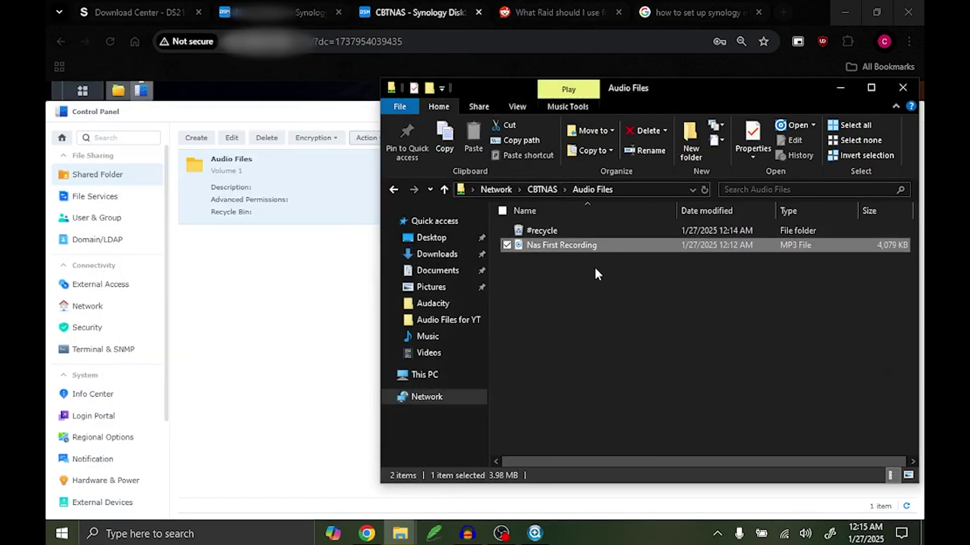
left_click(568, 285)
double_click(574, 247)
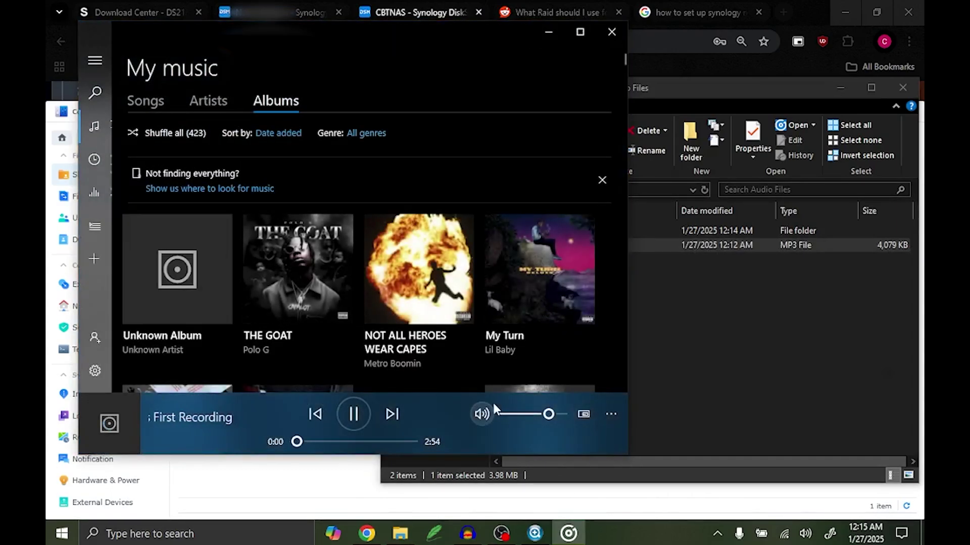
Step: Close the player, create the Video Files shared folder, and open This PC in a new window
left_click(612, 31)
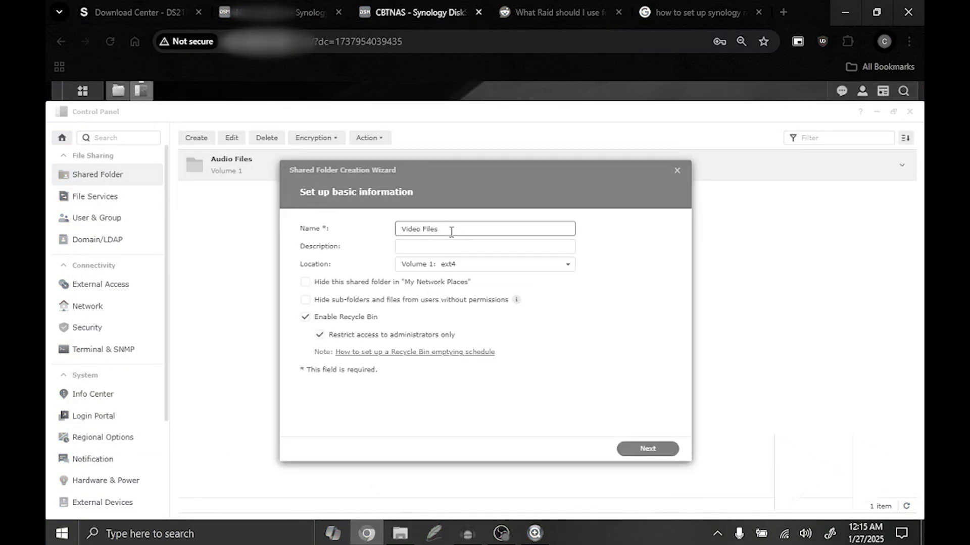
left_click(652, 449)
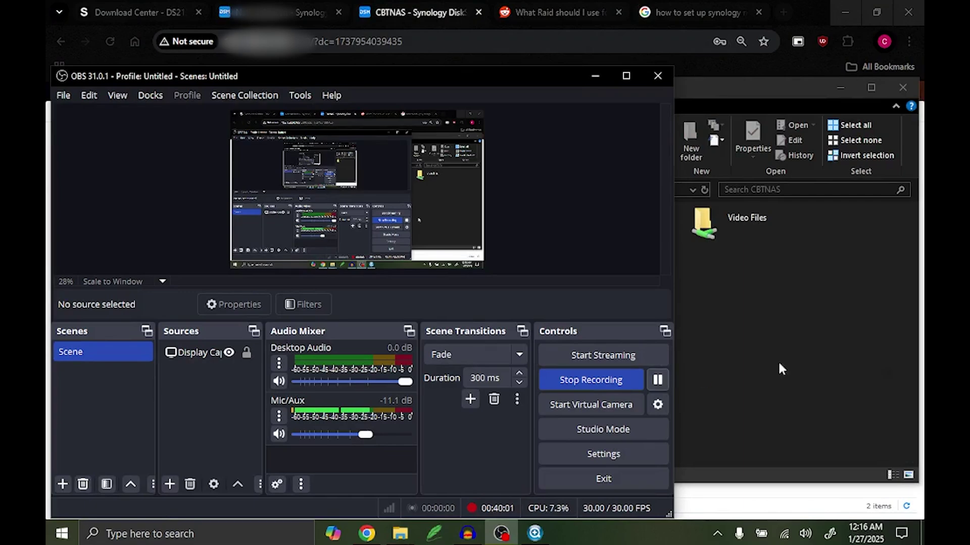
left_click(801, 369)
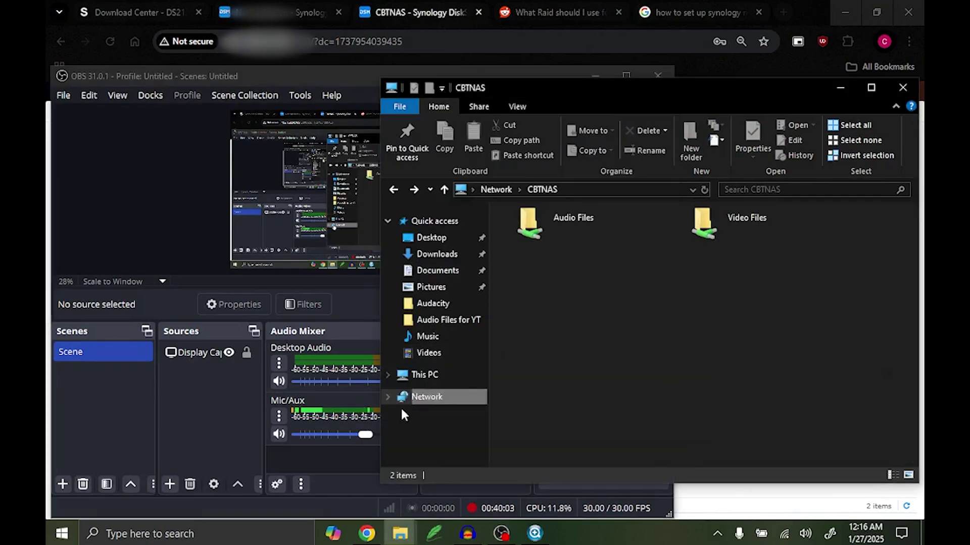
right_click(437, 382)
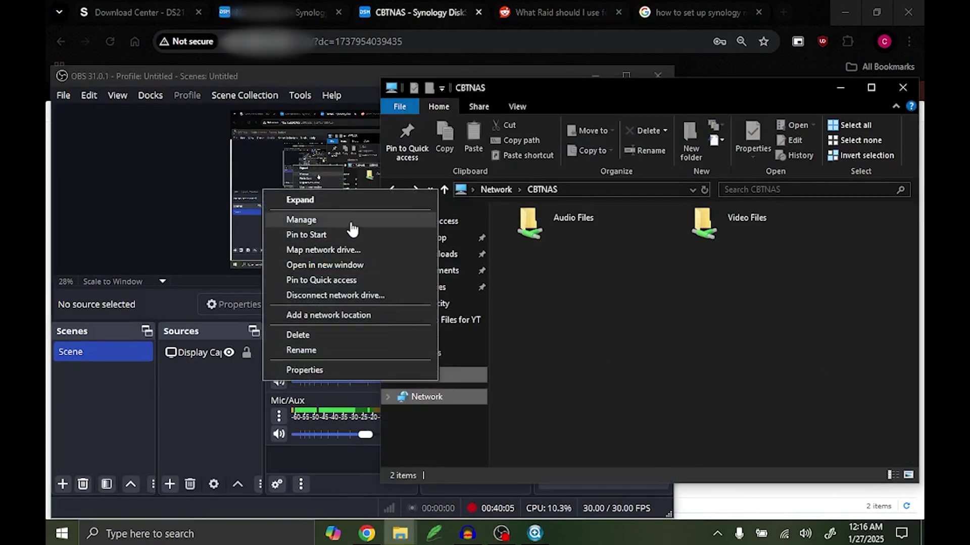
left_click(347, 266)
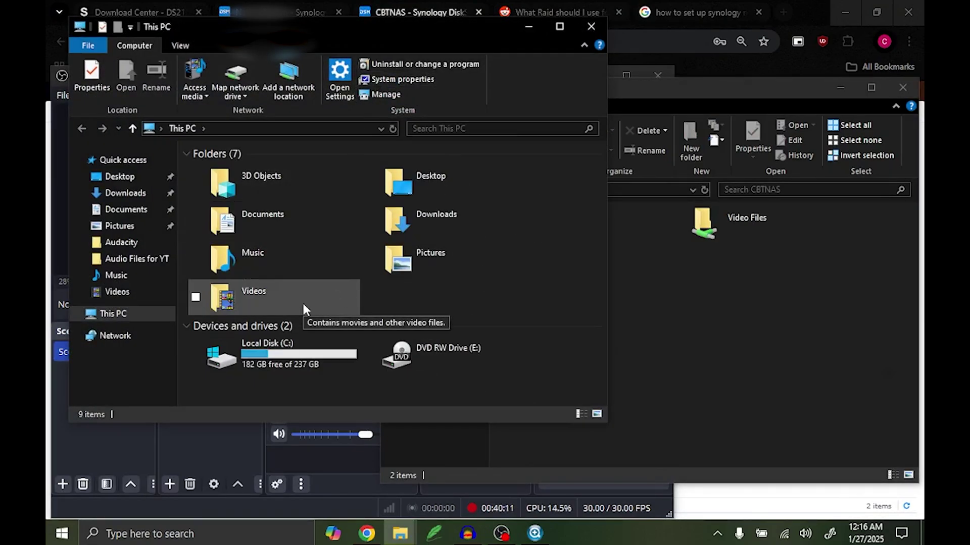
Step: Open YT Videos 3 (D:) with IMG_2276 selected, and open the CBTNAS Video Files share
double_click(472, 366)
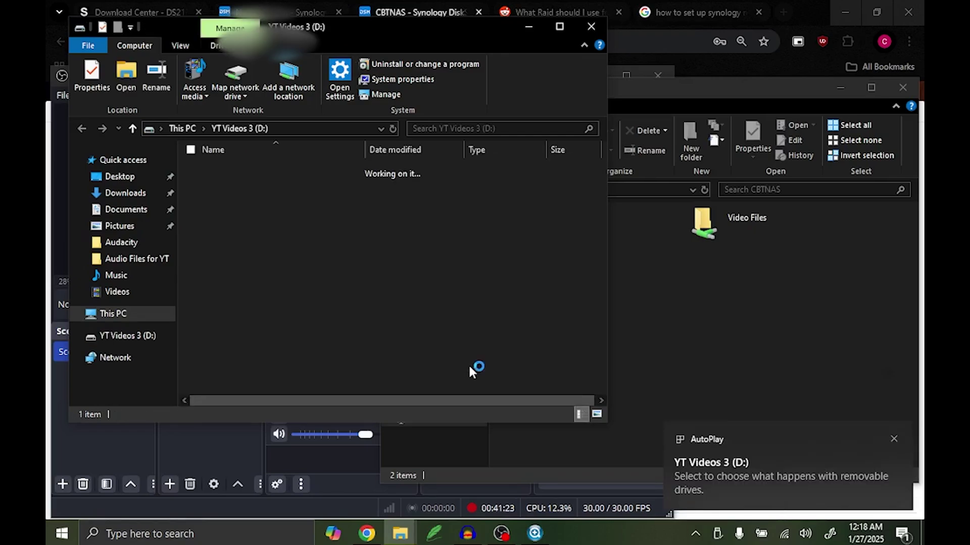
left_click(212, 211)
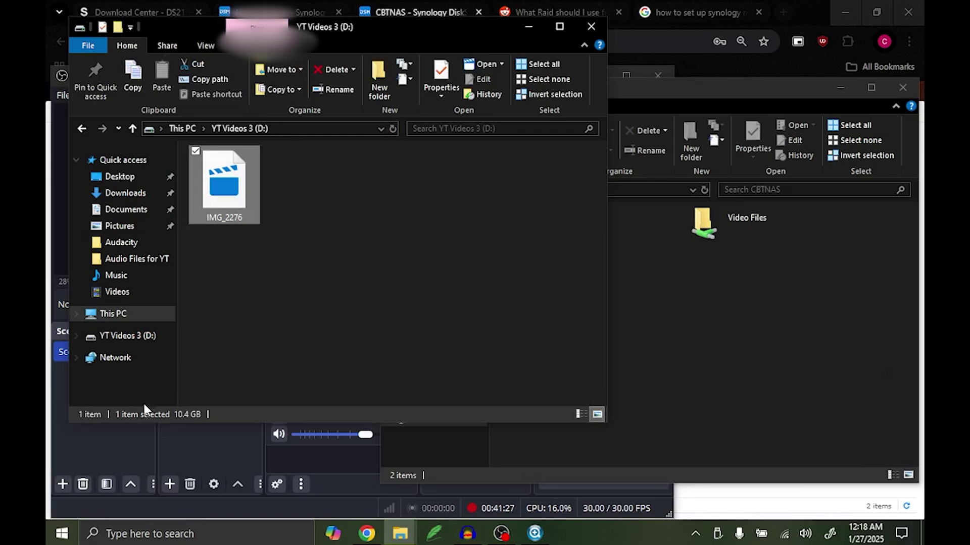
left_click_drag(254, 218, 601, 337)
double_click(757, 236)
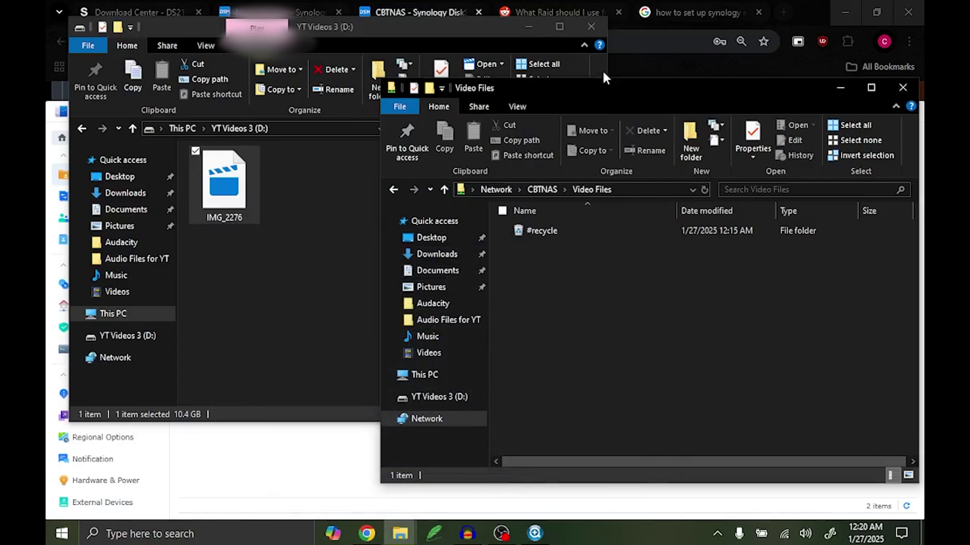
left_click(602, 69)
Step: Sign back in to DSM with the saved account username and password
mouse_move(783, 534)
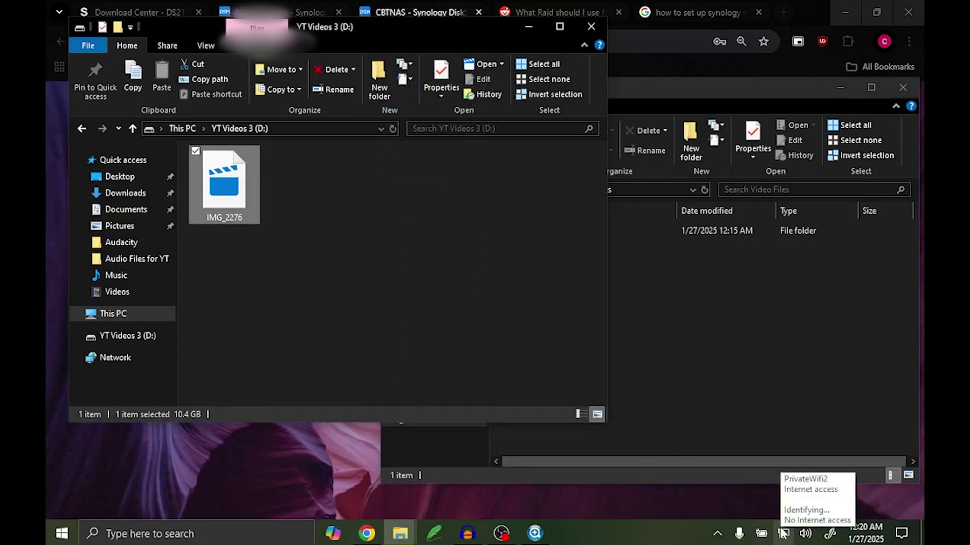
left_click(620, 495)
left_click(649, 271)
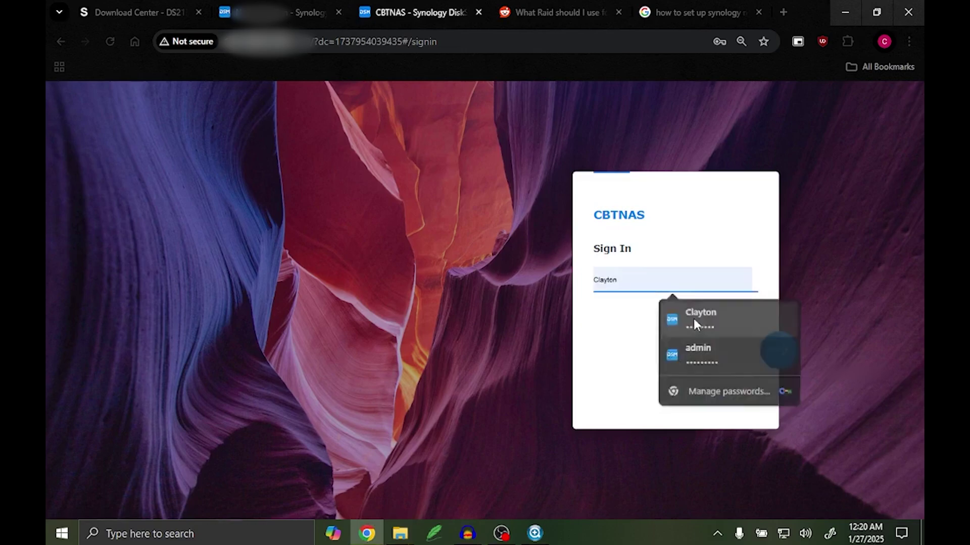
left_click(693, 316)
left_click(777, 349)
left_click(672, 272)
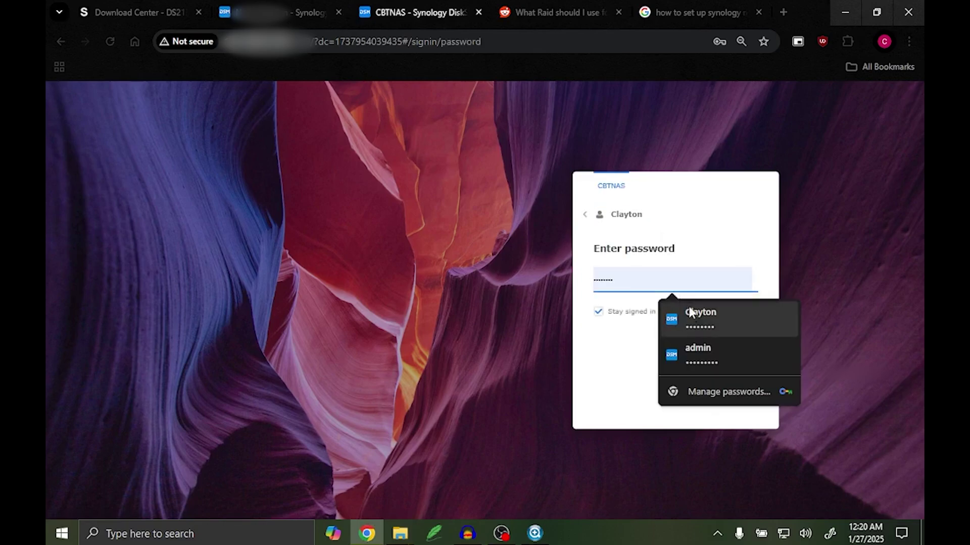
left_click(748, 320)
left_click(780, 349)
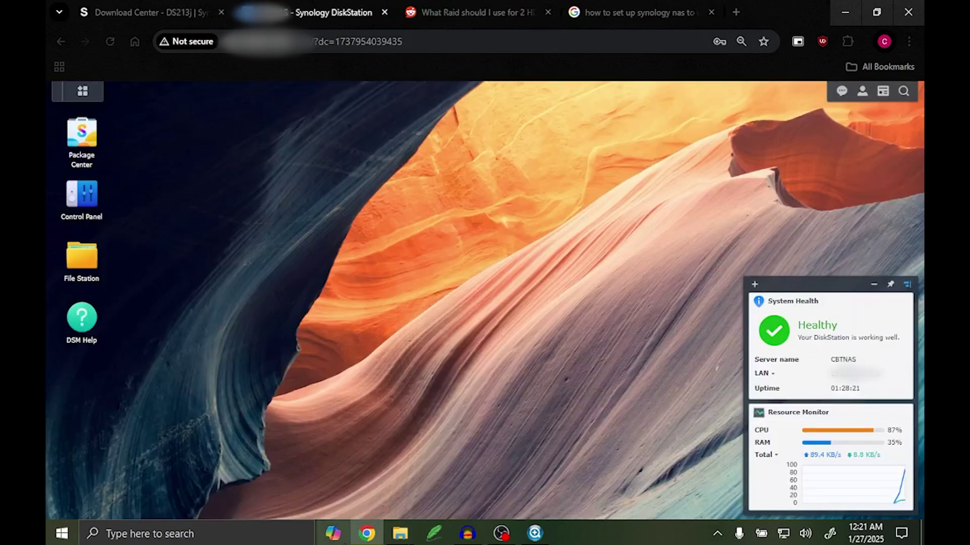
Step: Copy IMG_2276 from YT Videos 3 (D:) into the NAS Video Files folder
mouse_move(400, 534)
left_click(510, 453)
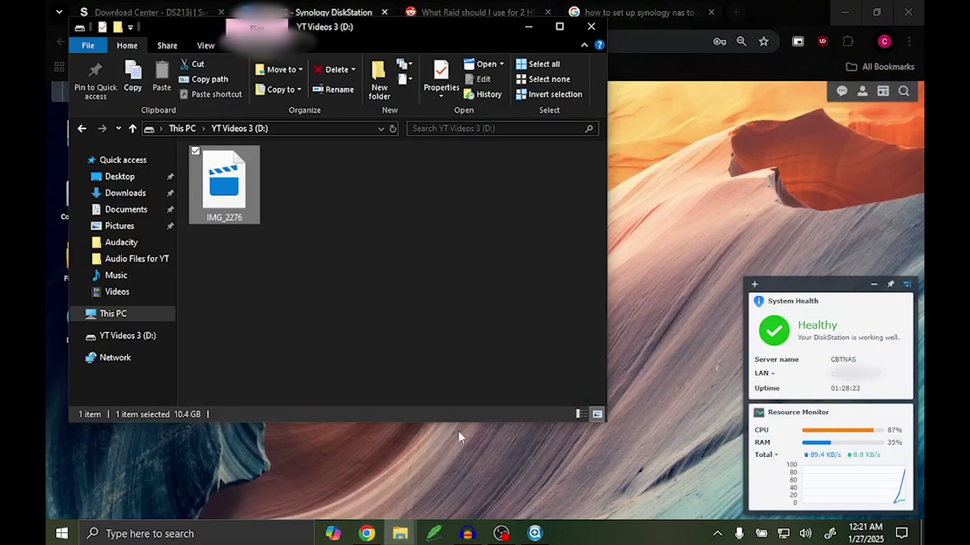
mouse_move(404, 535)
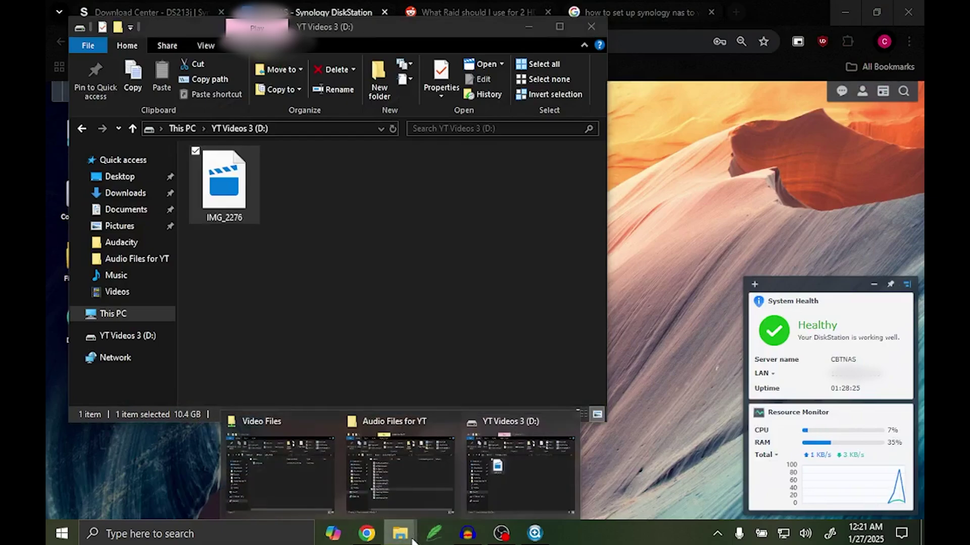
left_click(298, 459)
left_click_drag(218, 161, 627, 335)
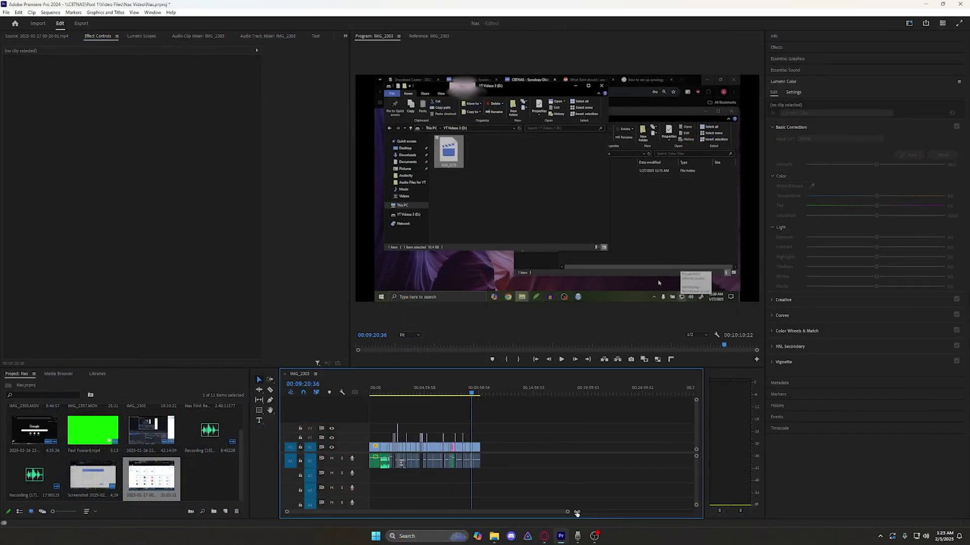
left_click_drag(573, 513, 568, 514)
left_click(381, 392)
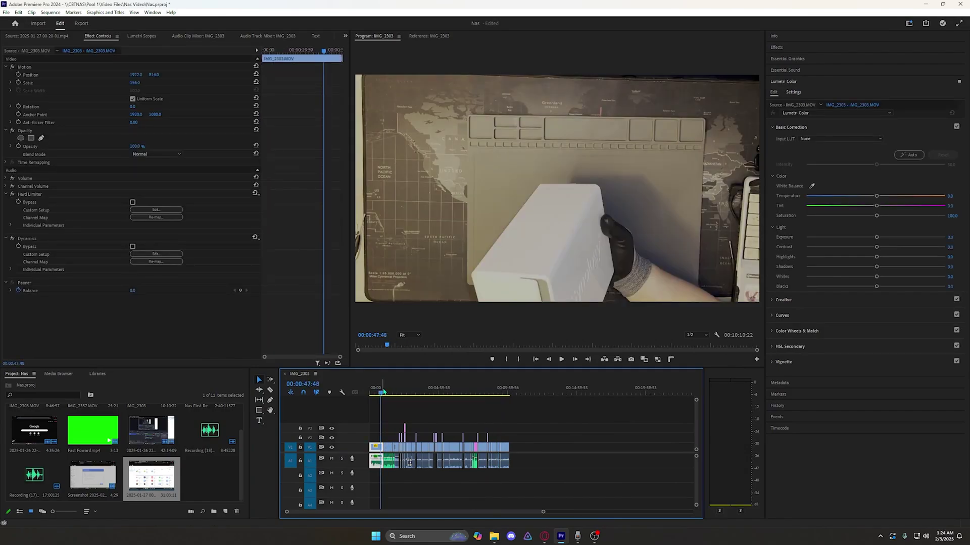
left_click(375, 392)
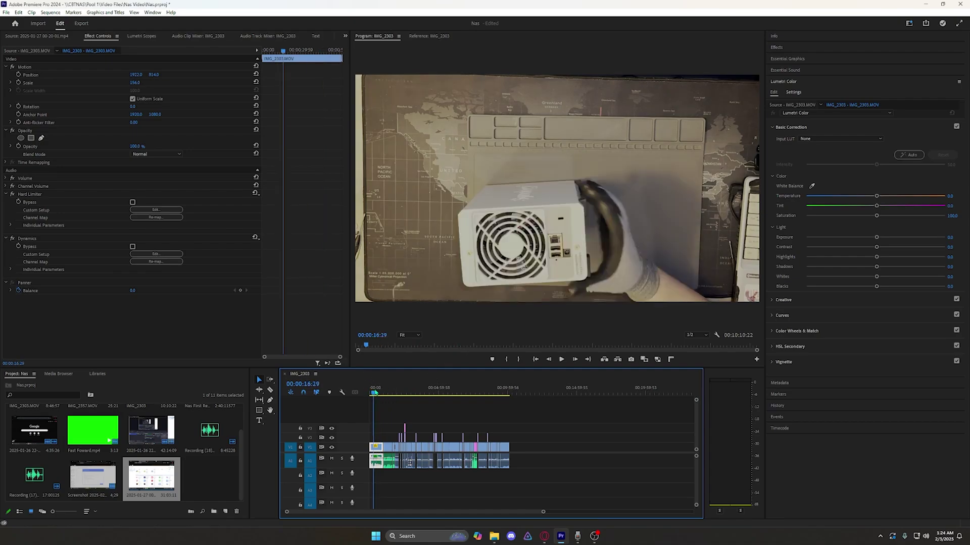
mouse_move(375, 392)
left_mouse_down()
mouse_move(504, 405)
mouse_move(382, 410)
left_mouse_up()
key("space")
key("space")
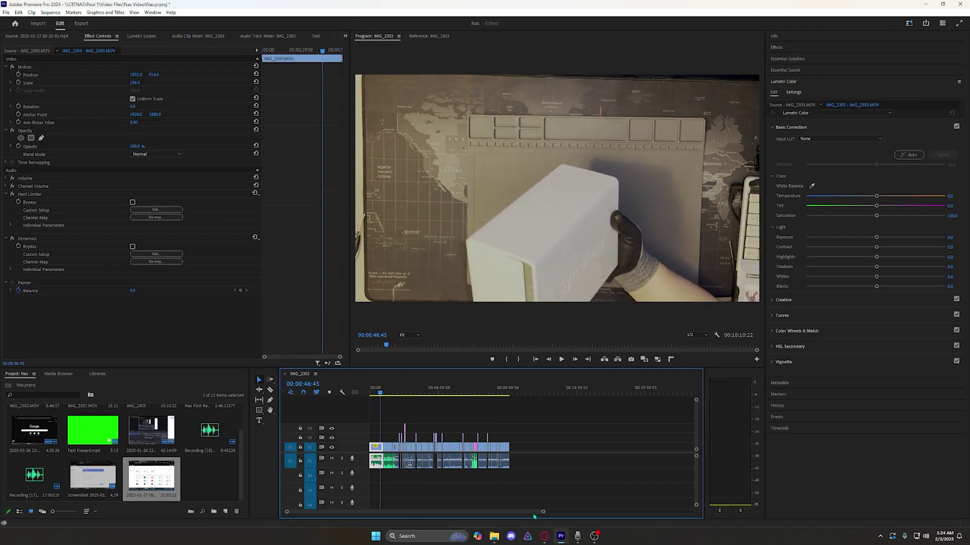
left_click_drag(545, 513, 473, 516)
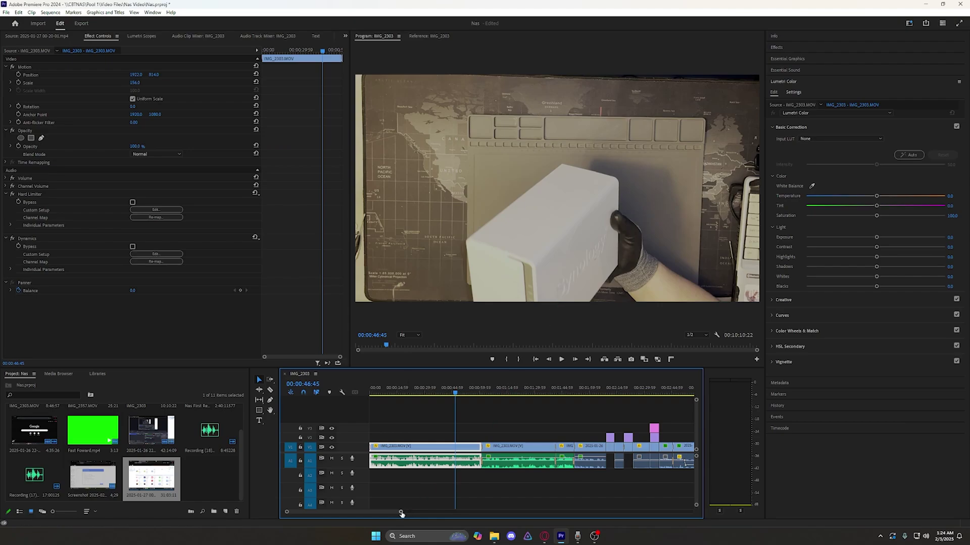
left_click_drag(402, 513, 421, 512)
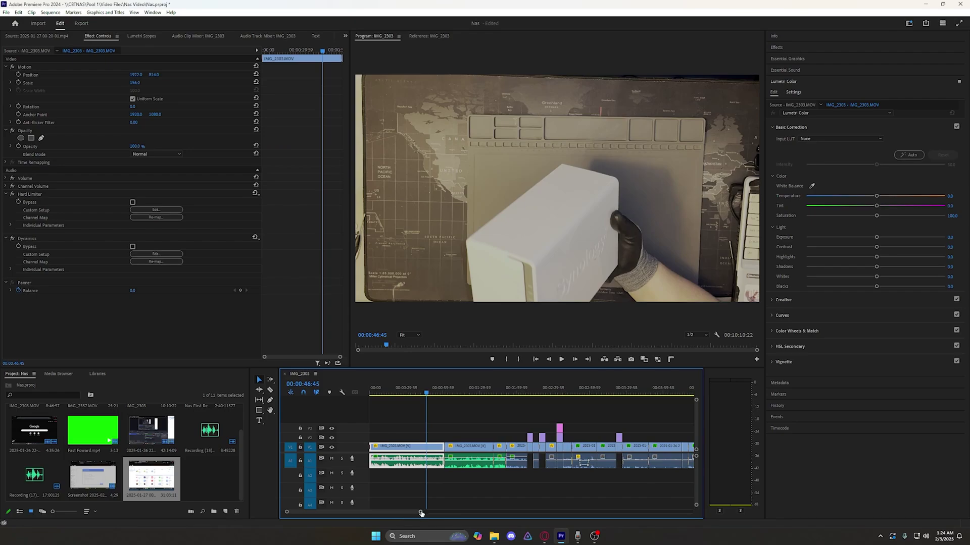
left_click_drag(421, 513, 464, 512)
left_click(407, 391)
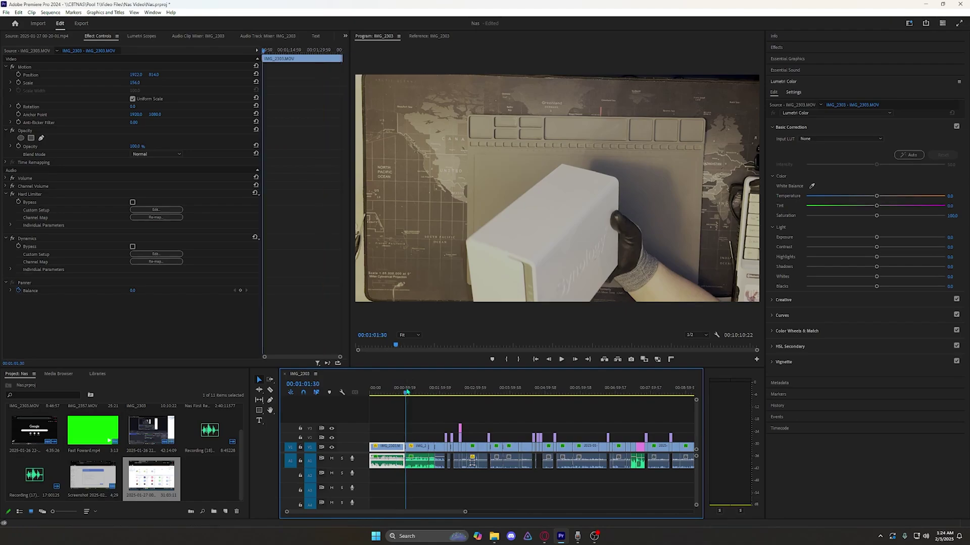
left_click_drag(406, 391, 422, 391)
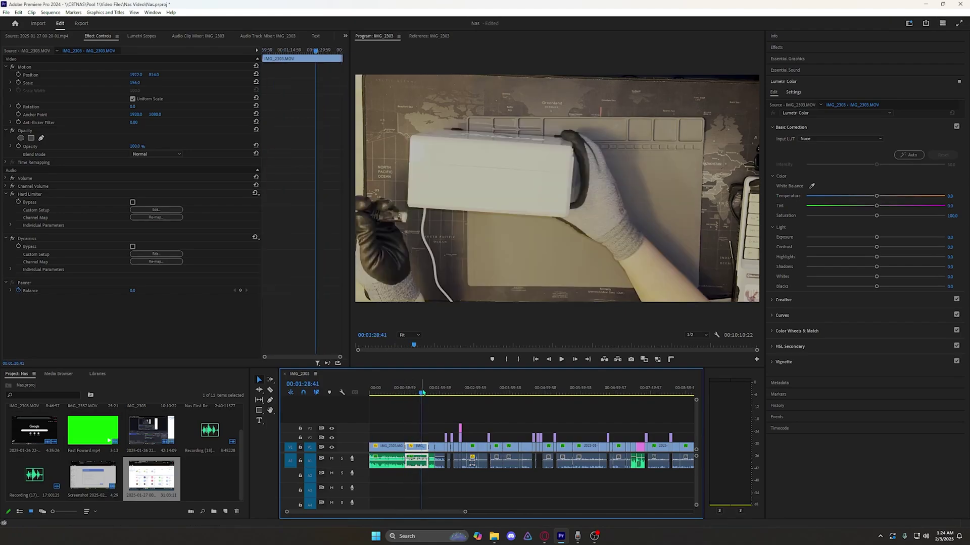